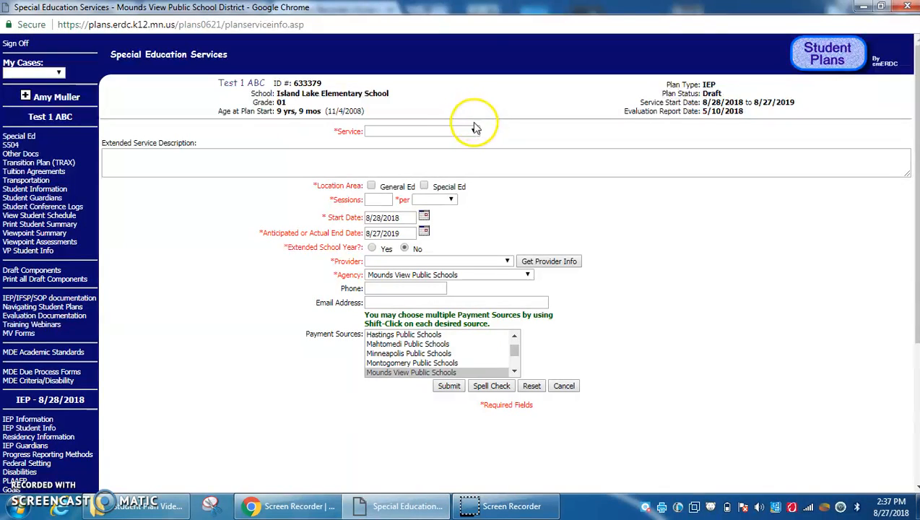
- Choose Specialized Instruction as the new service and mark Special Ed as its location area
left_click(475, 132)
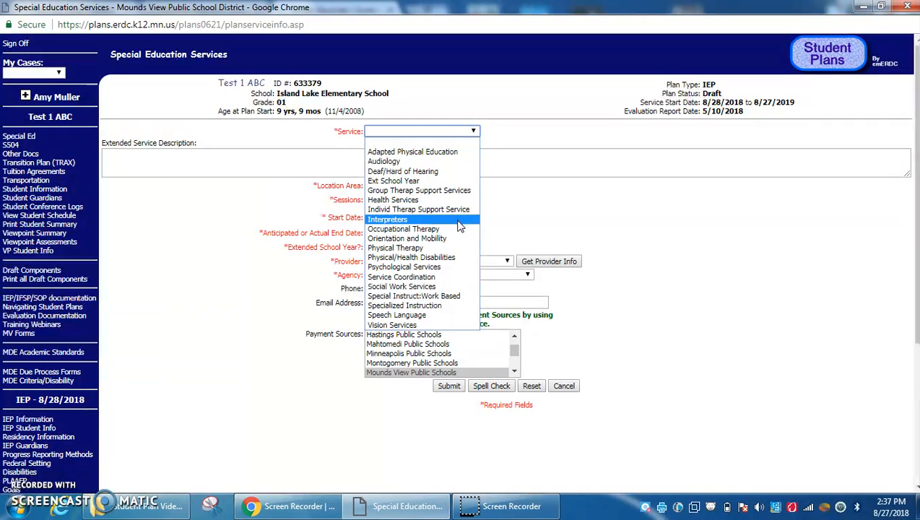
left_click(454, 296)
left_click(468, 128)
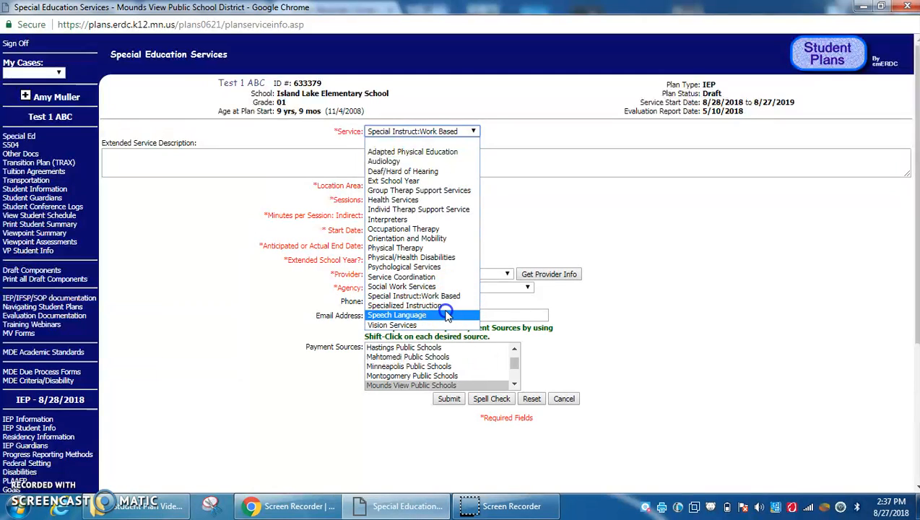
left_click(443, 306)
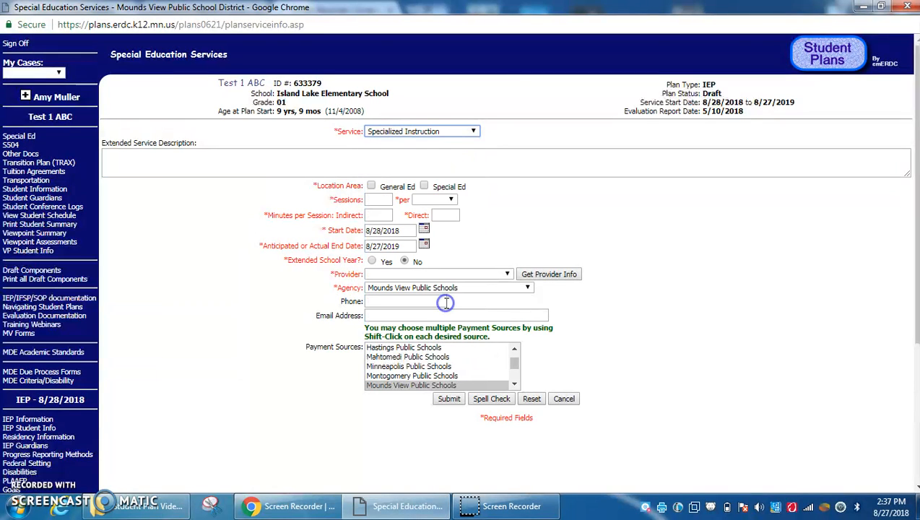
left_click(424, 187)
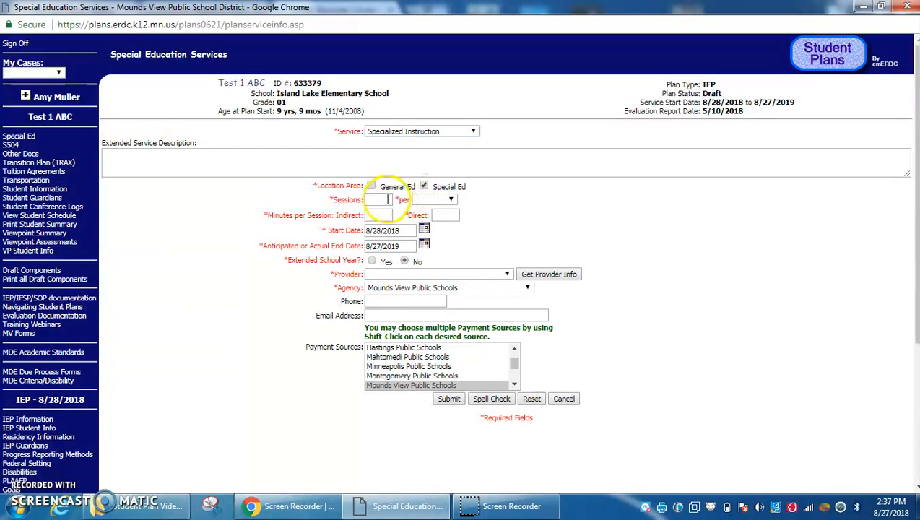
- Set the Specialized Instruction service to 1 session per Week, with 5 indirect and 20 direct minutes per session
left_click(386, 199)
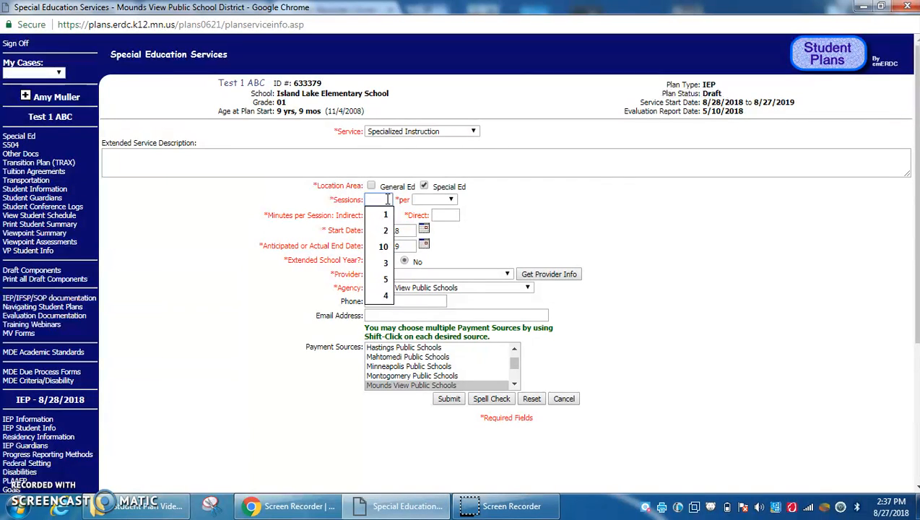
left_click(386, 214)
left_click(436, 199)
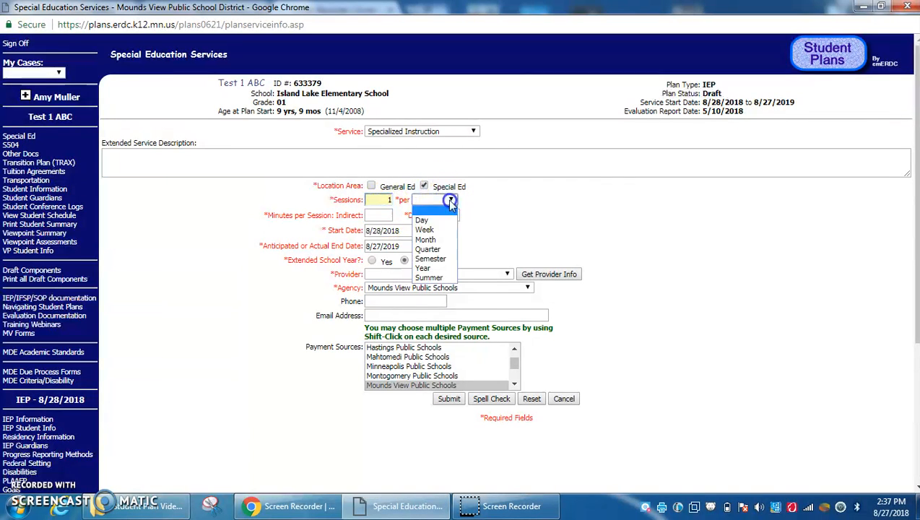
left_click(447, 231)
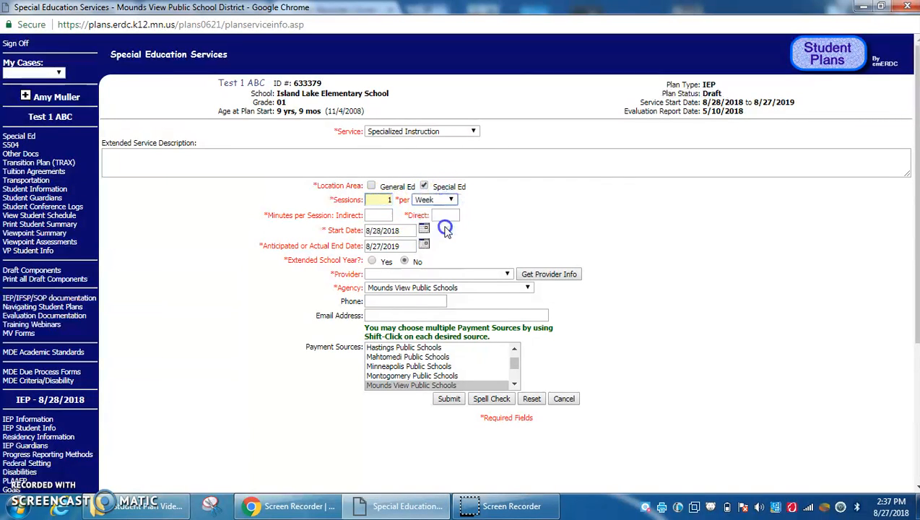
left_click(388, 215)
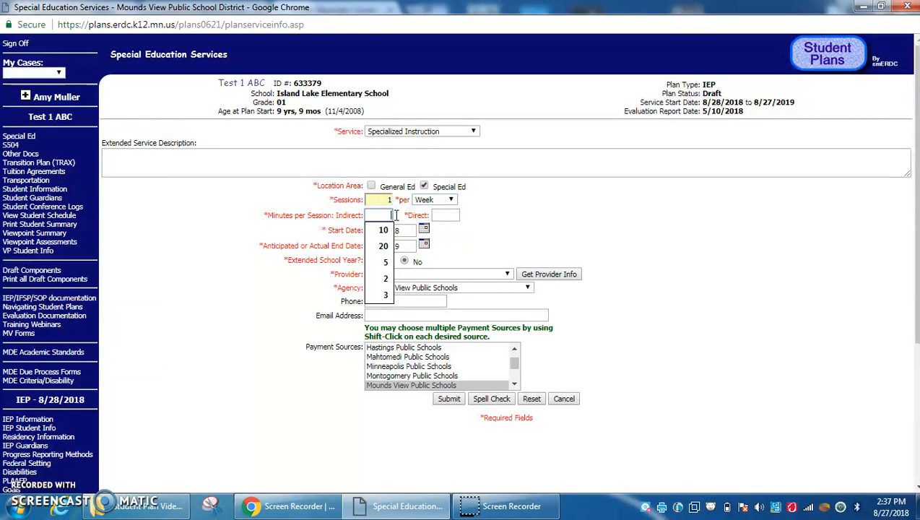
type("5")
left_click(448, 215)
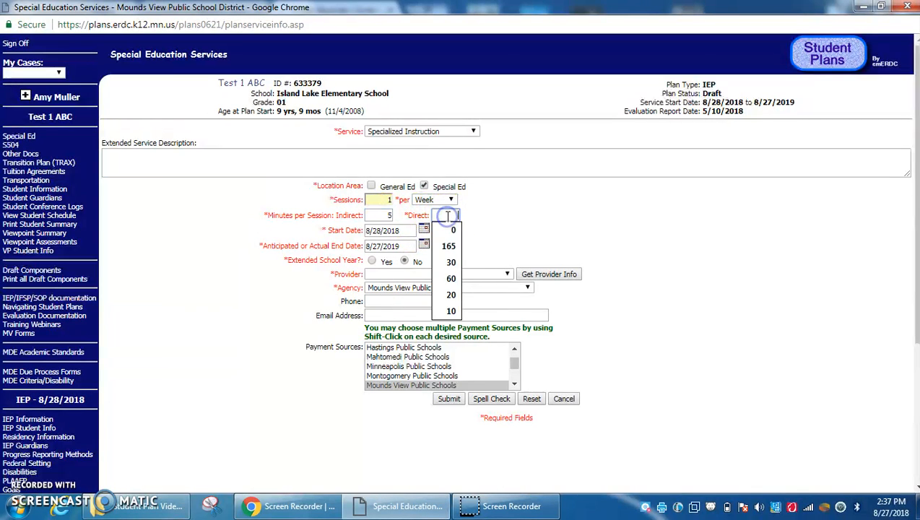
type("20")
left_click(489, 211)
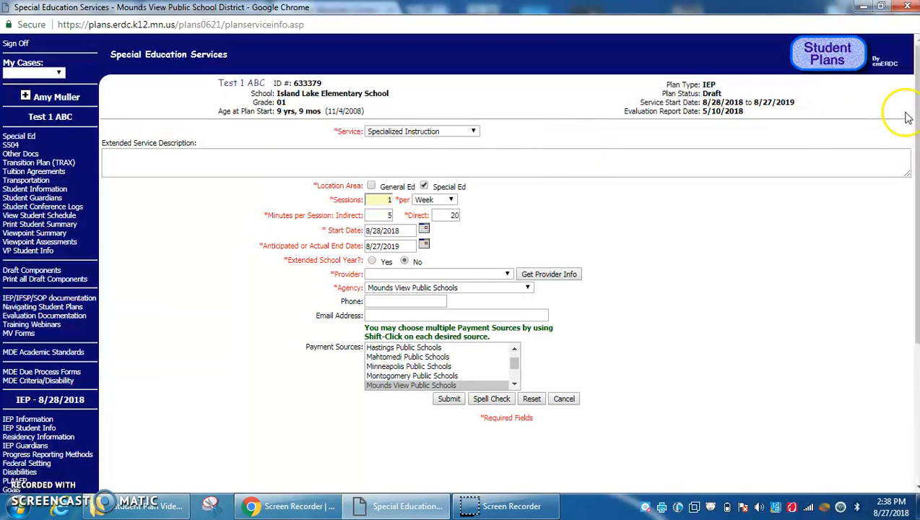
- Select the signed-in staff member as provider, retrieve the provider's contact information, and submit the Specialized Instruction service
left_click_drag(916, 119, 914, 187)
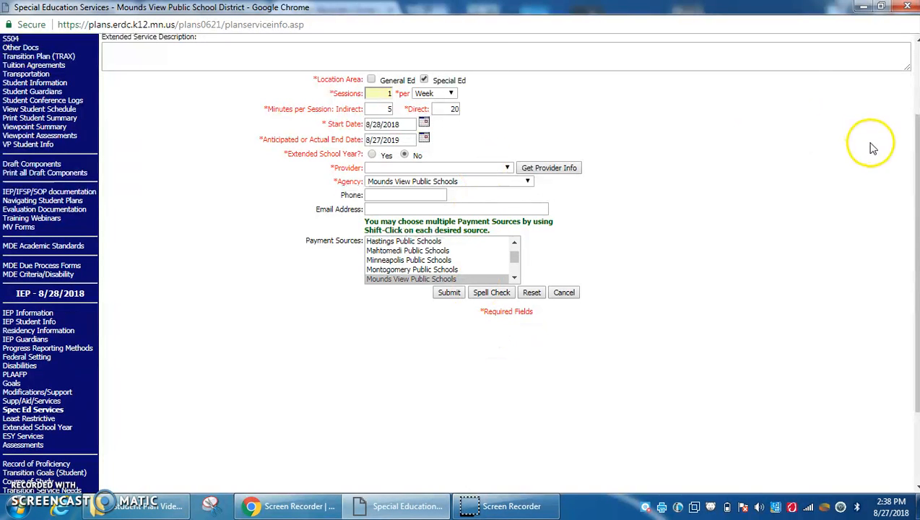
left_click_drag(915, 157, 916, 137)
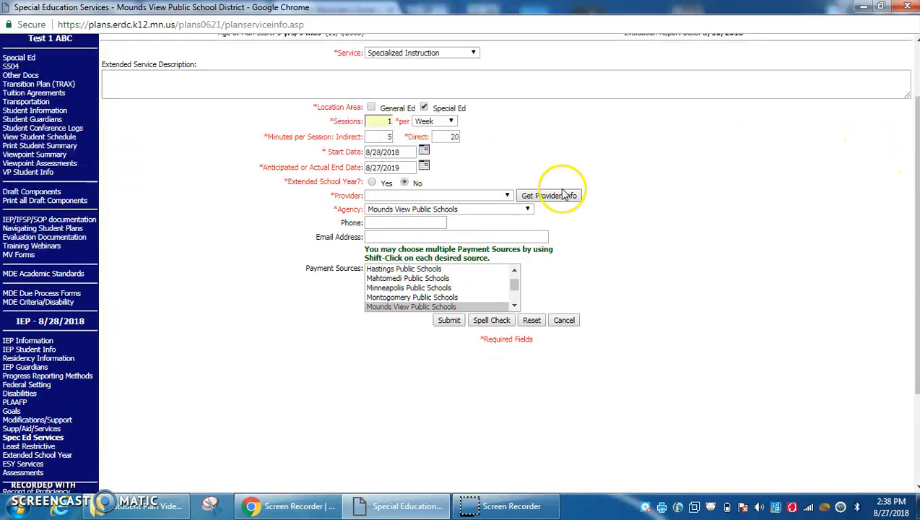
left_click(507, 196)
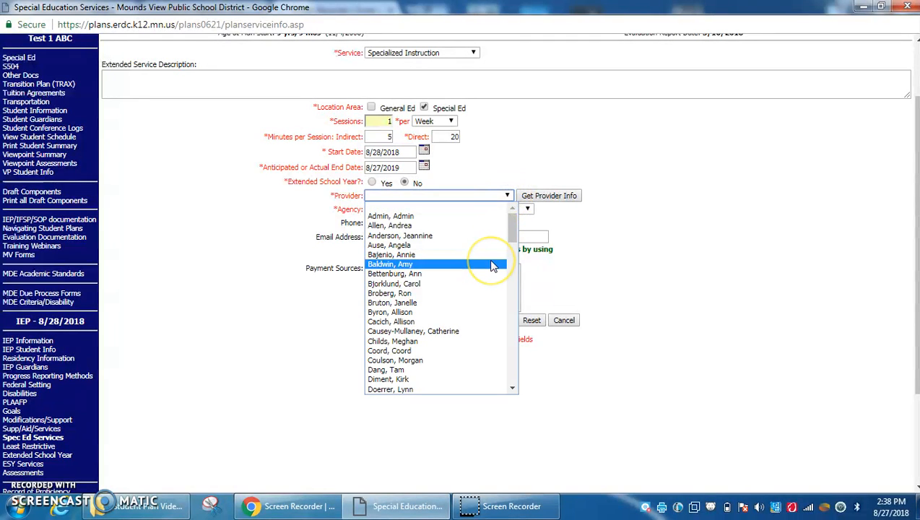
left_click(514, 230)
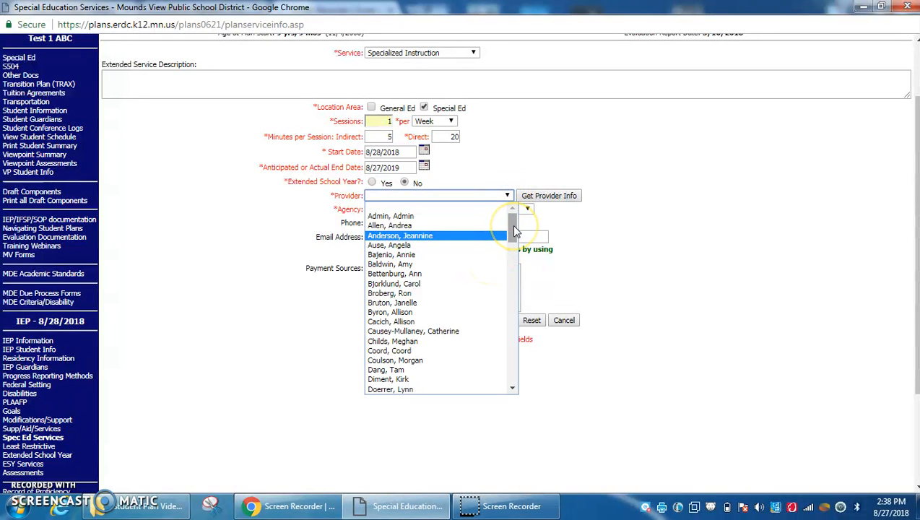
type("mu")
key("Return")
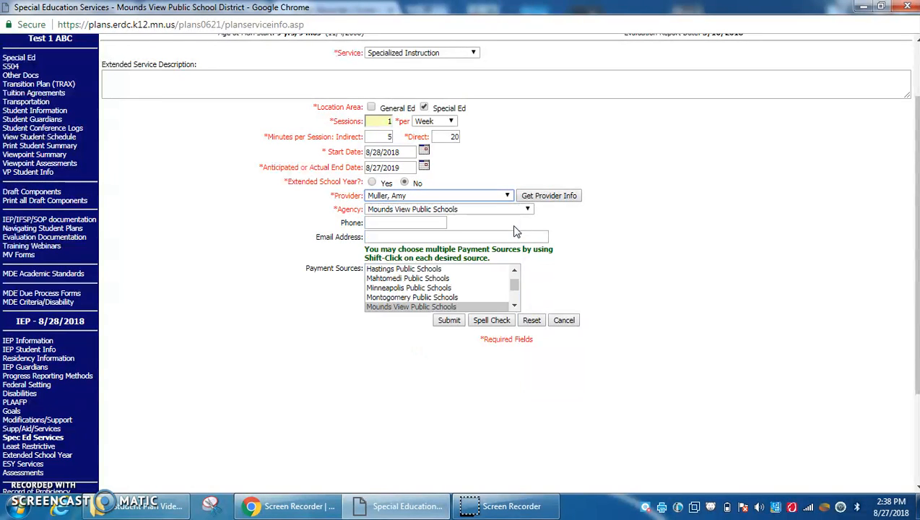
left_click(548, 195)
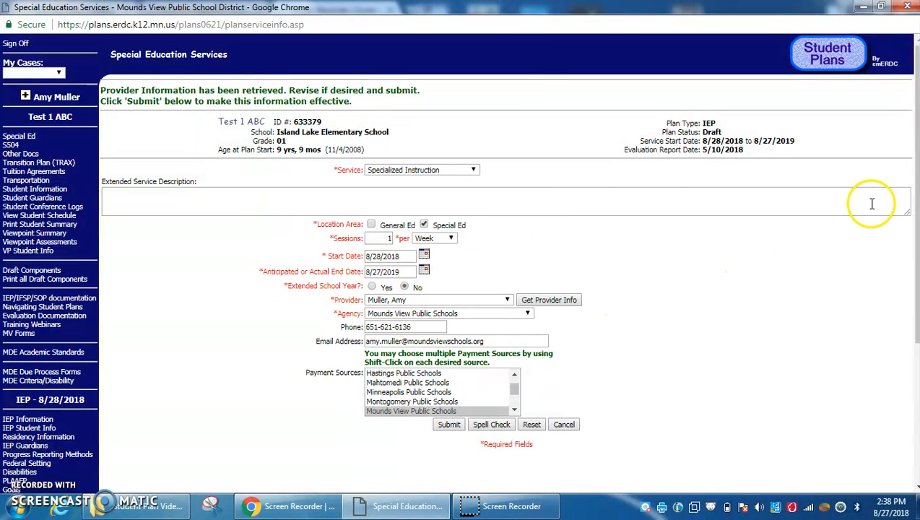
left_click(452, 427)
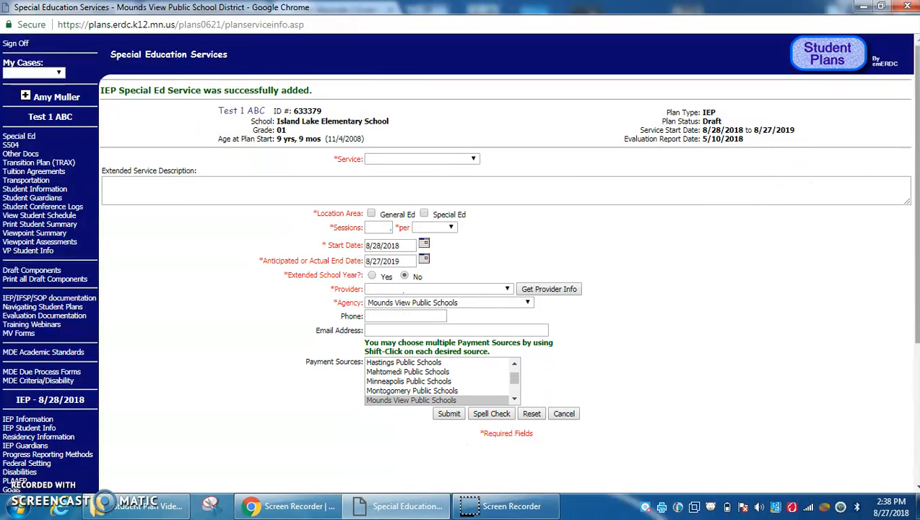
- Start another service entry for Occupational Therapy with General Ed as its only location area
scroll(916, 148, "down", 1)
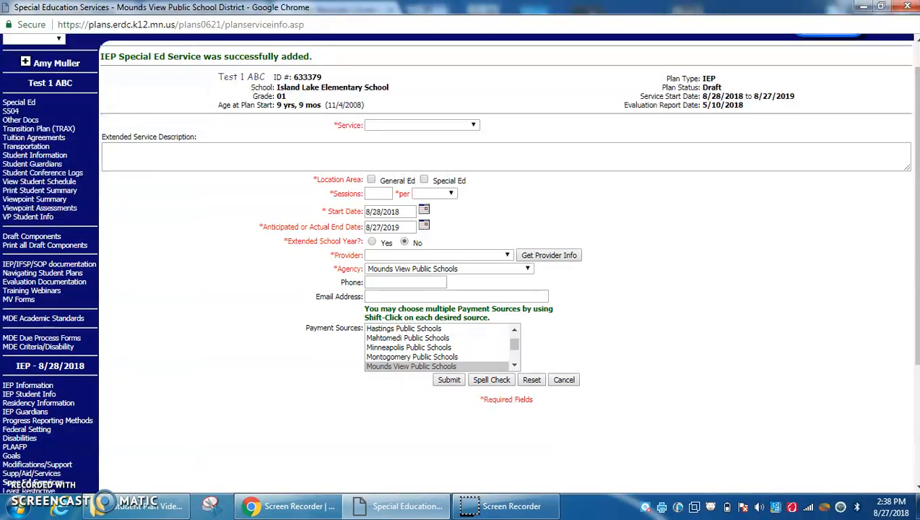
left_click(473, 125)
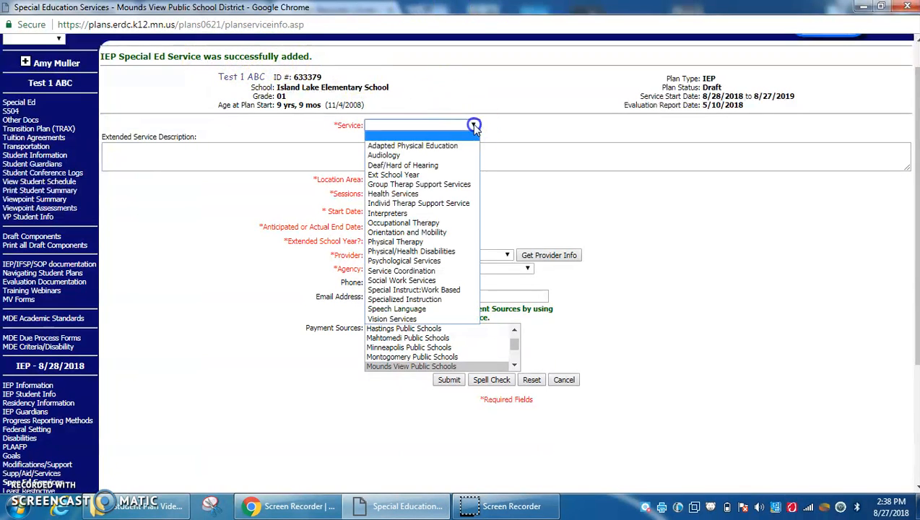
left_click(456, 223)
left_click(424, 180)
left_click(371, 179)
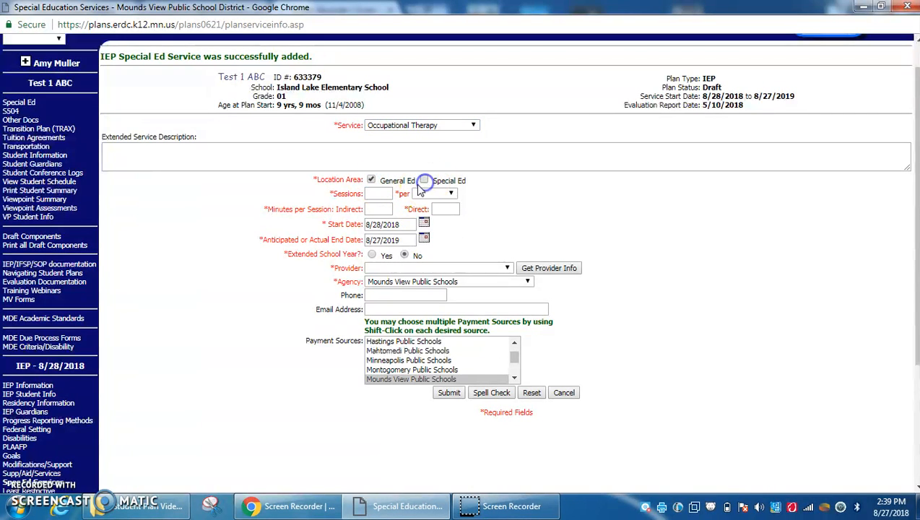
- Set the Occupational Therapy service to 1 session per Month, with 10 indirect and 10 direct minutes per session
left_click(386, 194)
type("1")
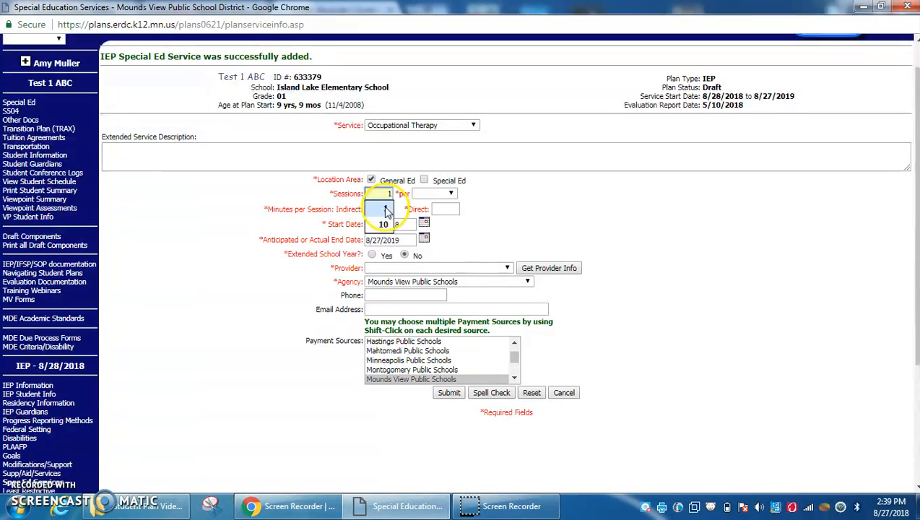
left_click(432, 193)
left_click(429, 234)
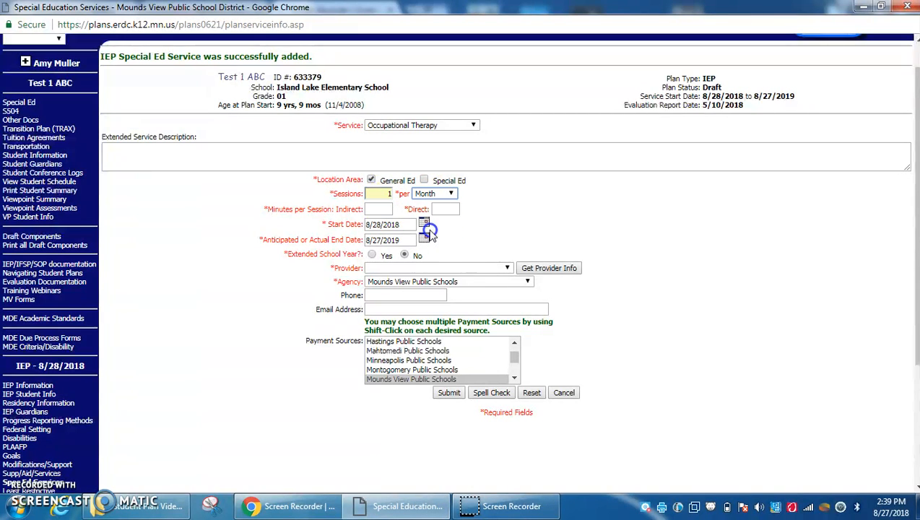
left_click(384, 208)
left_click(384, 221)
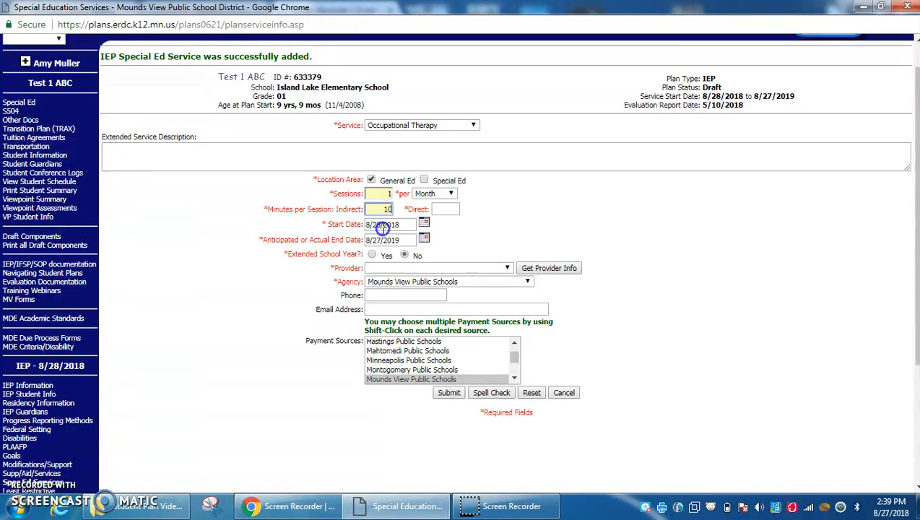
left_click(437, 209)
type("10")
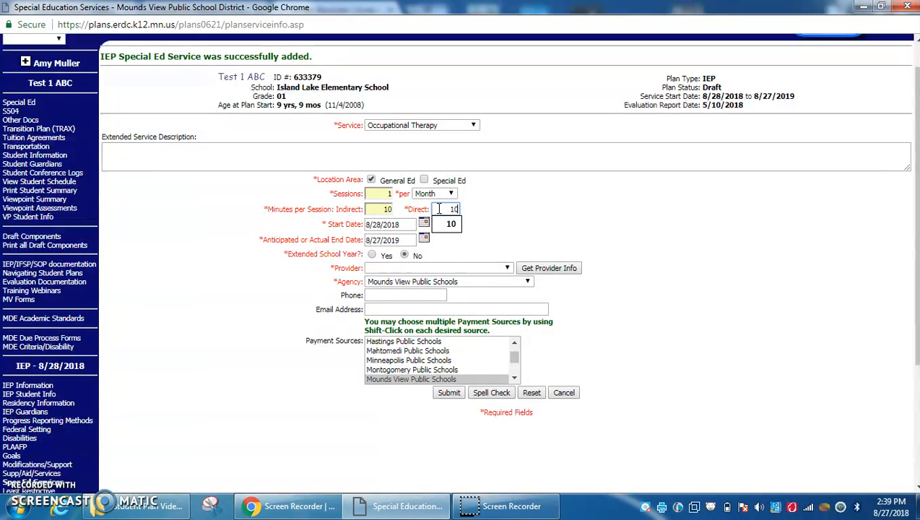
left_click(514, 210)
- Select the signed-in staff member as provider, retrieve the provider's contact information, and submit the Occupational Therapy service
left_click(503, 269)
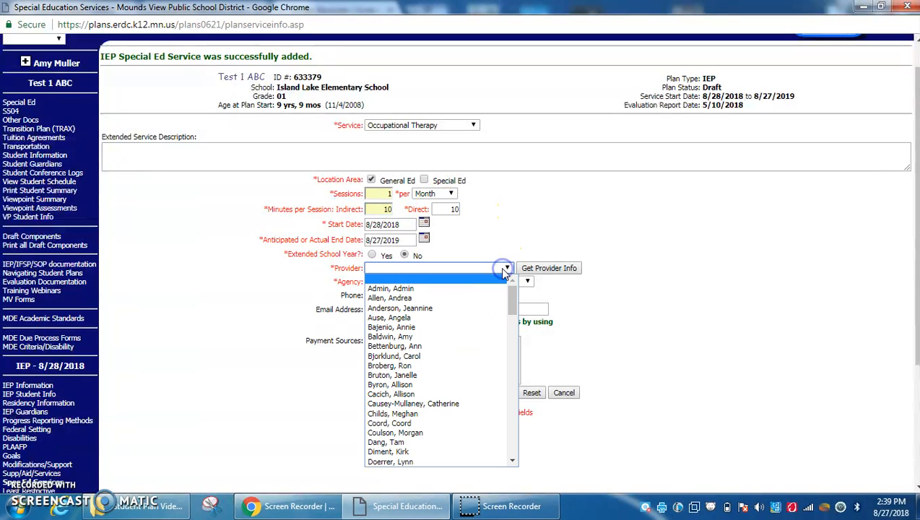
type("mu")
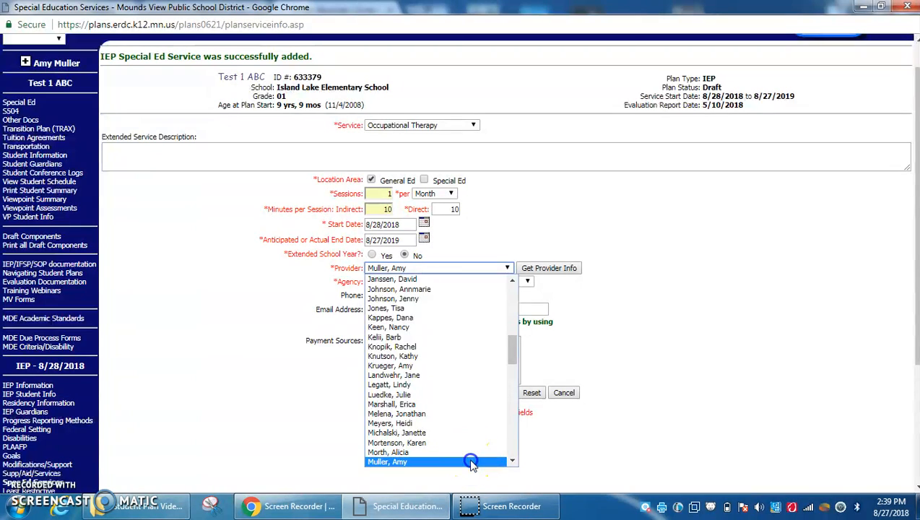
left_click(472, 462)
left_click(547, 268)
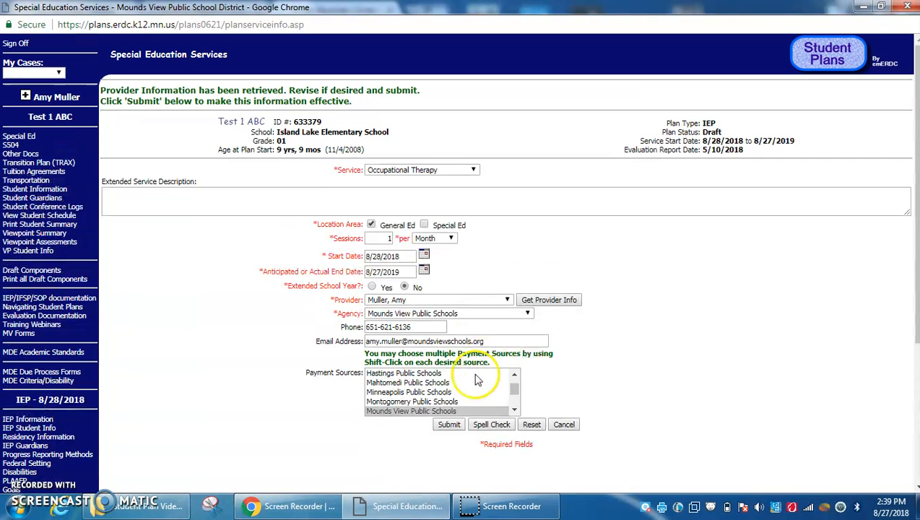
left_click(448, 424)
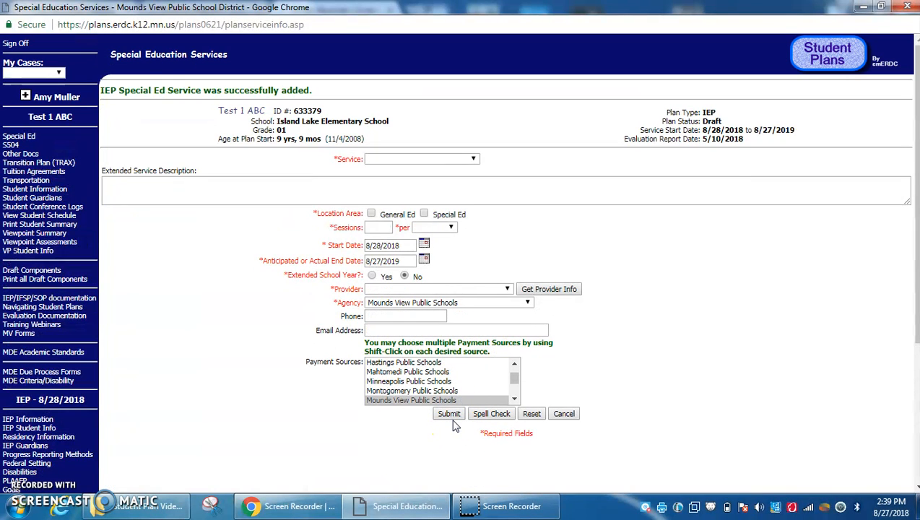
left_click(451, 415)
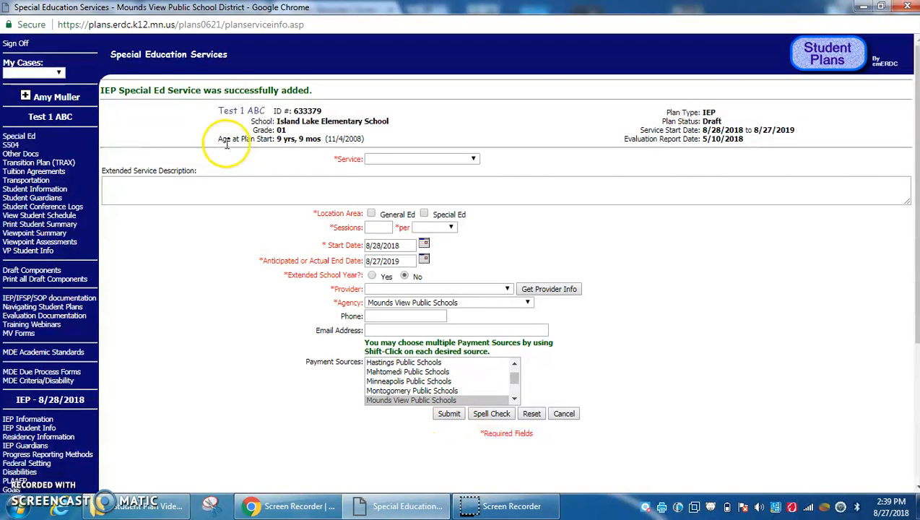
- From the IEP's special education services list, open the draft services and clear the flags on the Occupational Therapy draft
left_click_drag(918, 134, 918, 198)
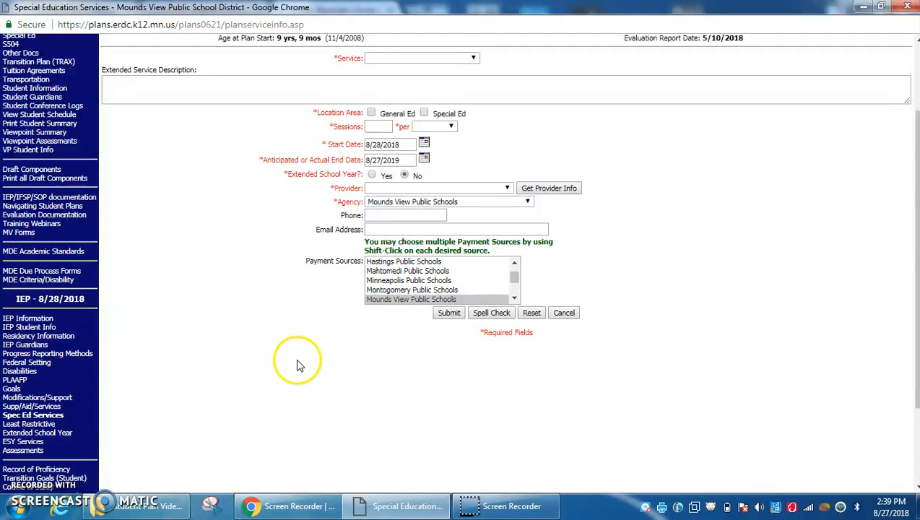
left_click(18, 416)
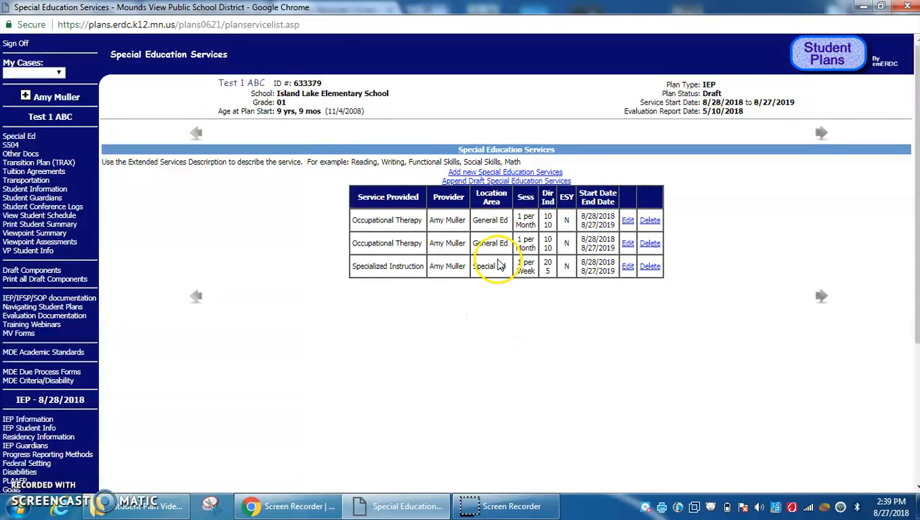
left_click(515, 181)
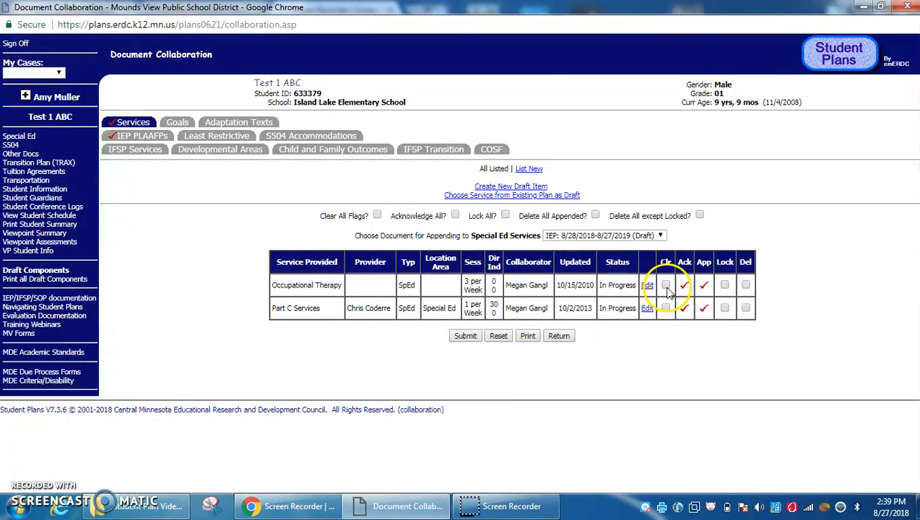
left_click(466, 336)
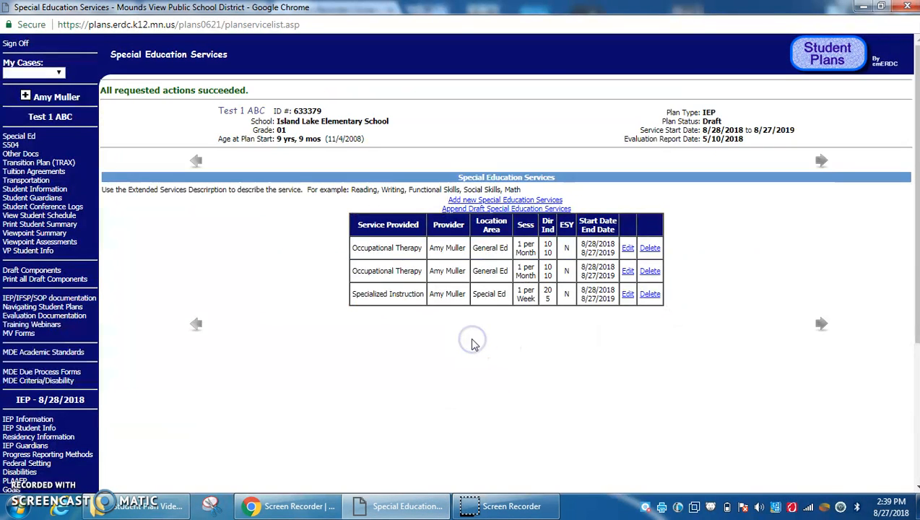
- Acknowledge the Occupational Therapy draft service and append it to the 8/28/2018-8/27/2019 draft IEP despite its incomplete status
left_click(514, 208)
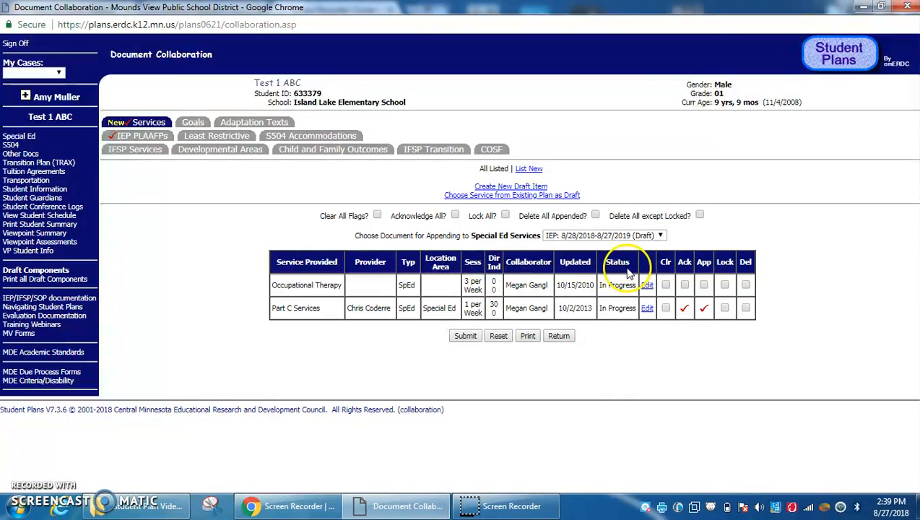
left_click(684, 286)
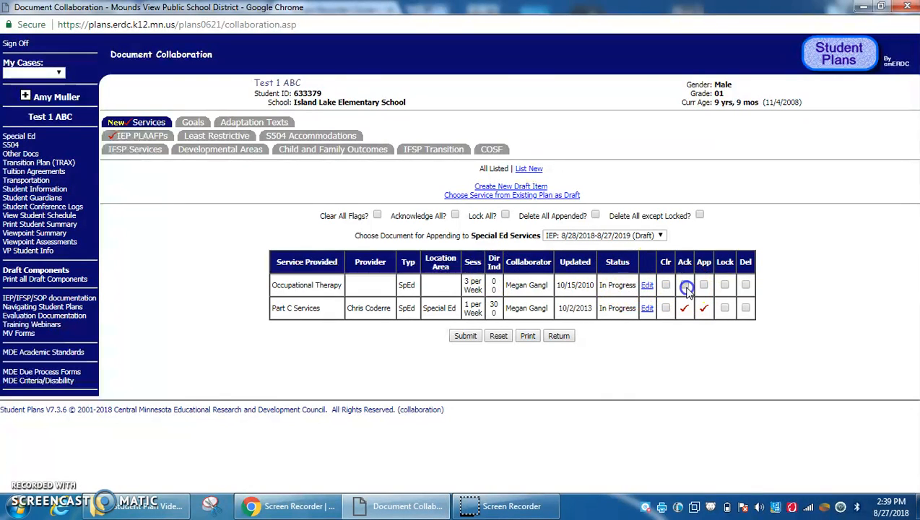
left_click(705, 286)
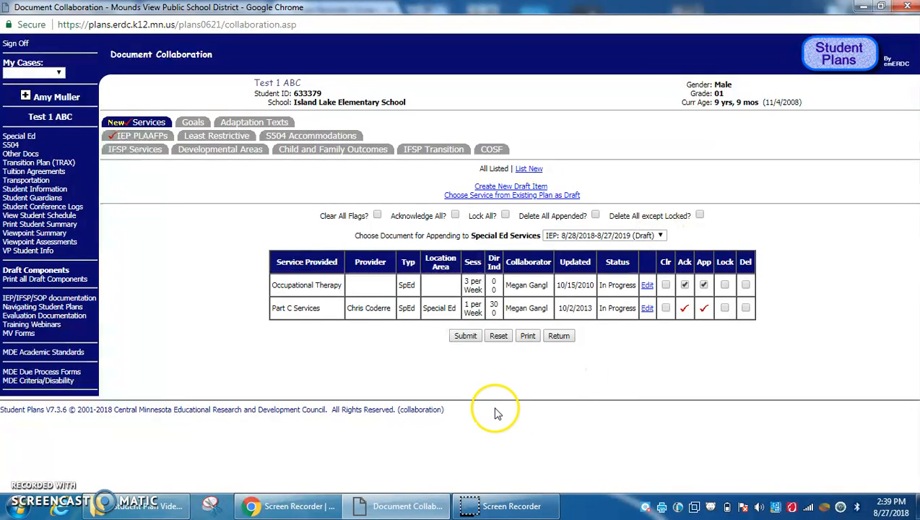
left_click(466, 336)
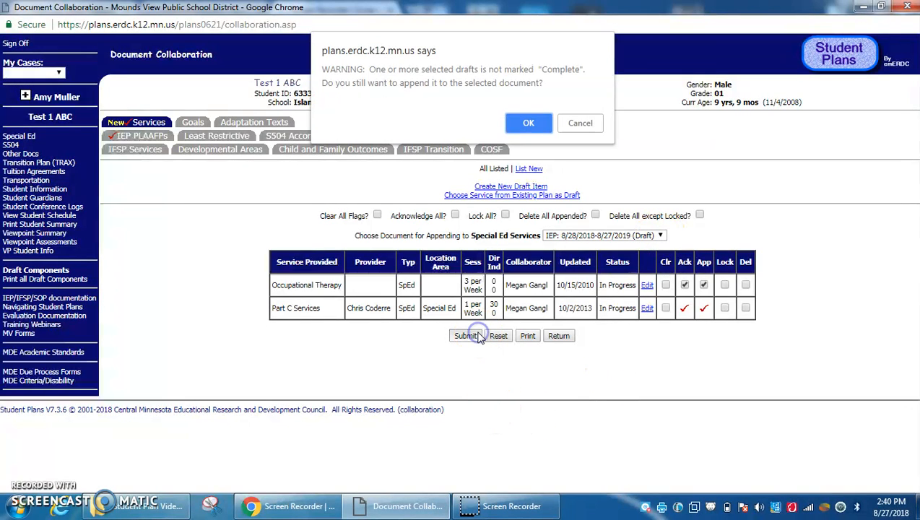
left_click(528, 126)
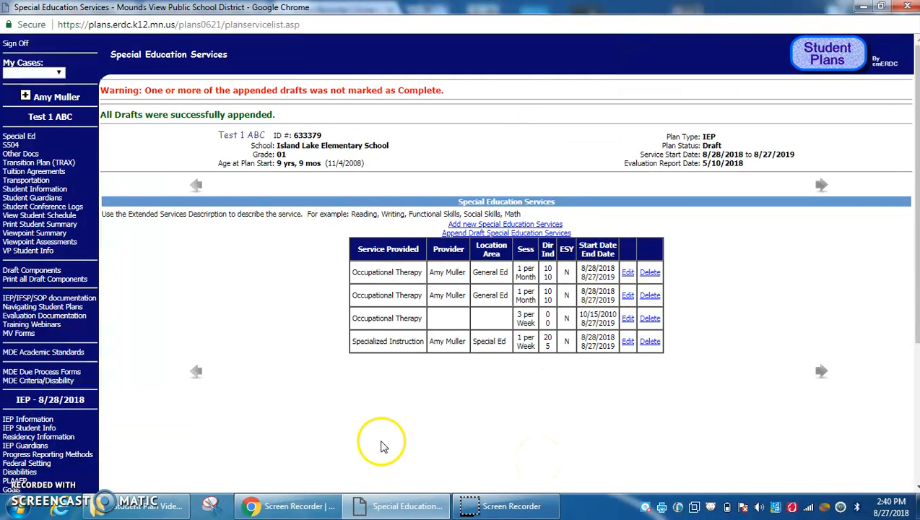
- Open the first Occupational Therapy service in the IEP's services list for editing and resubmit it without changes
left_click_drag(915, 247, 916, 290)
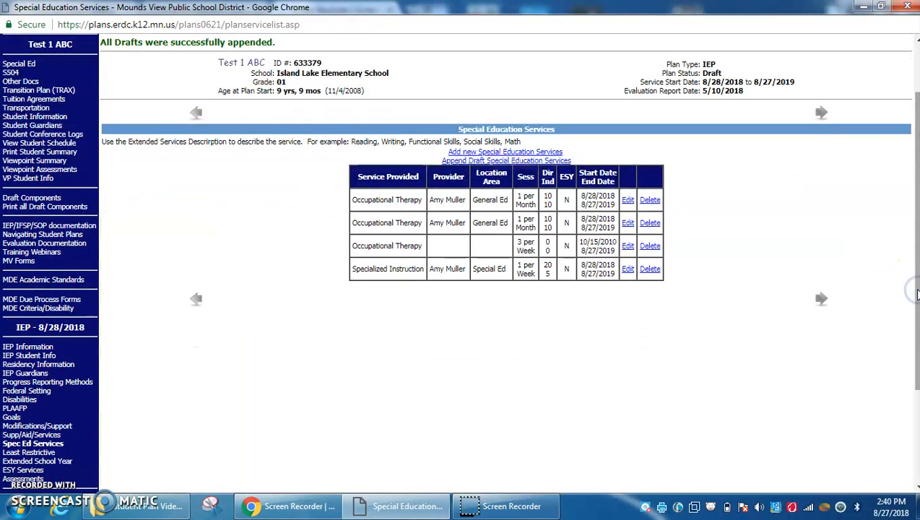
left_click(629, 202)
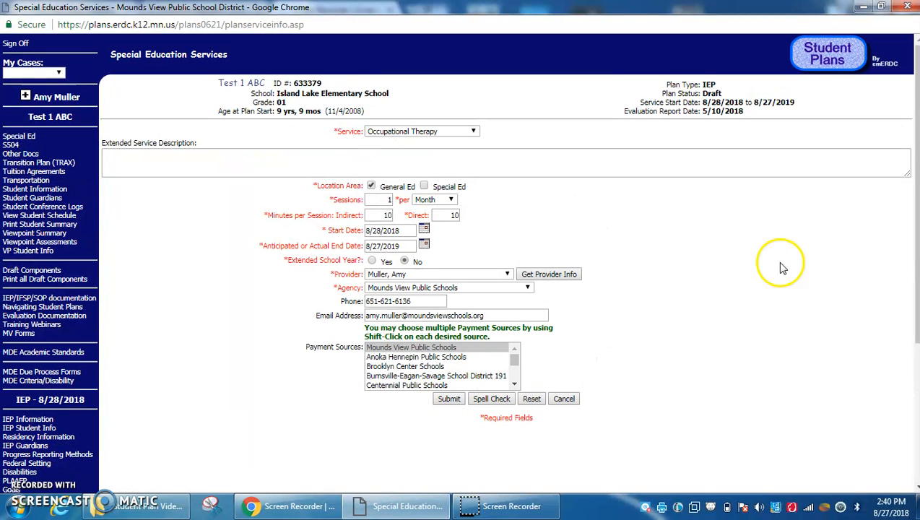
left_click(442, 398)
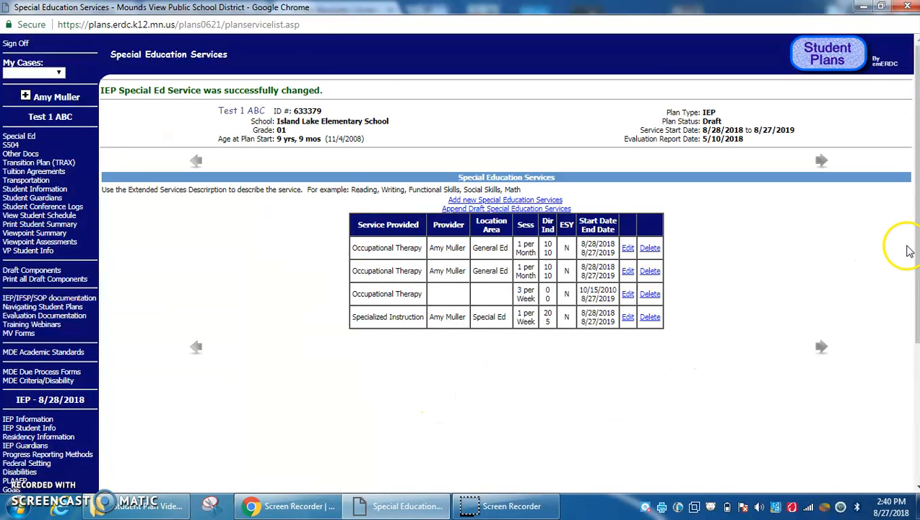
- Enter "jkhjkhjkh" as the IEP's Least Restrictive Environment explanation and submit it
left_click_drag(916, 248, 917, 295)
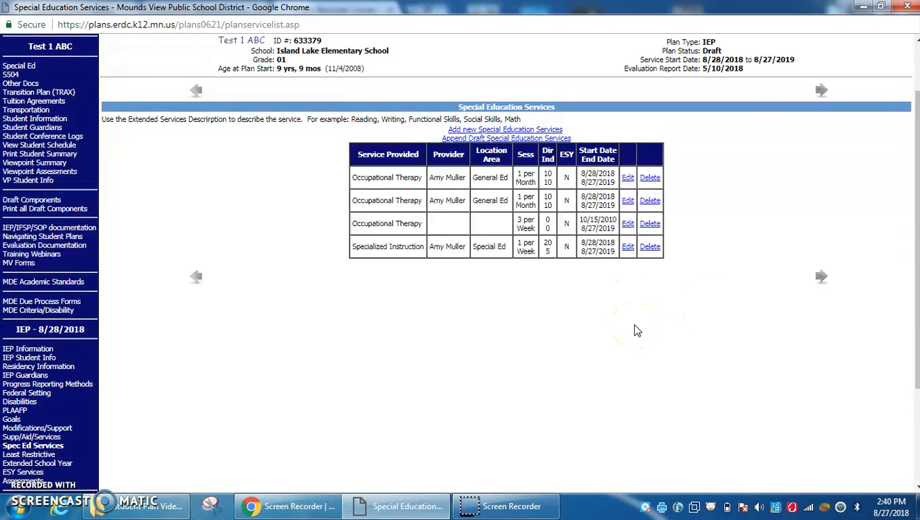
left_click(45, 458)
left_click(254, 293)
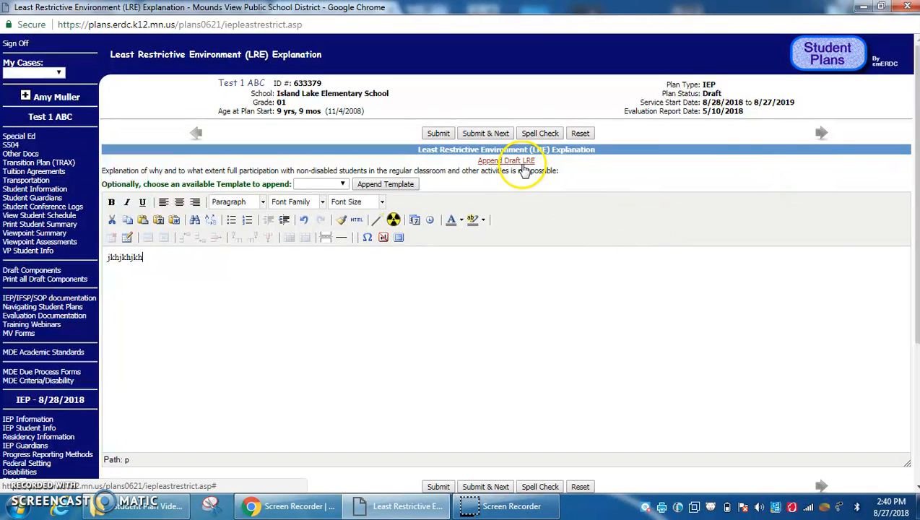
scroll(914, 260, "down", 2)
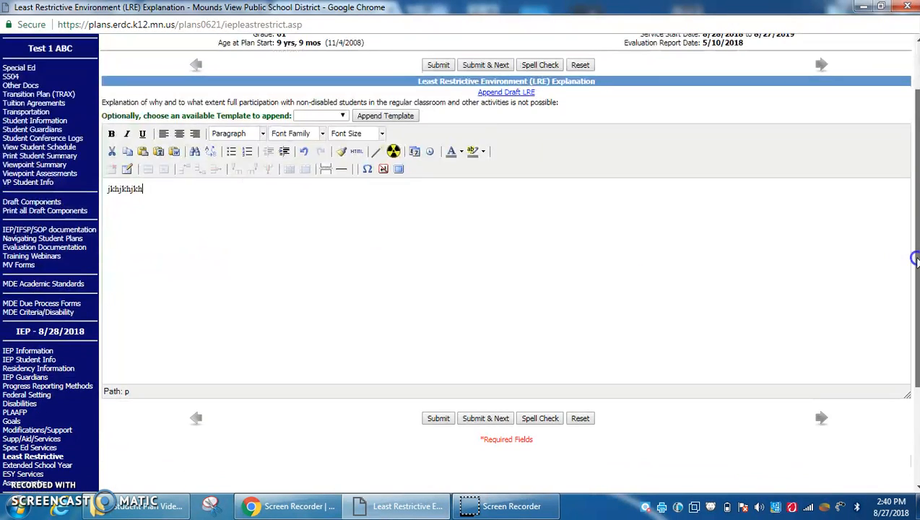
left_click(437, 419)
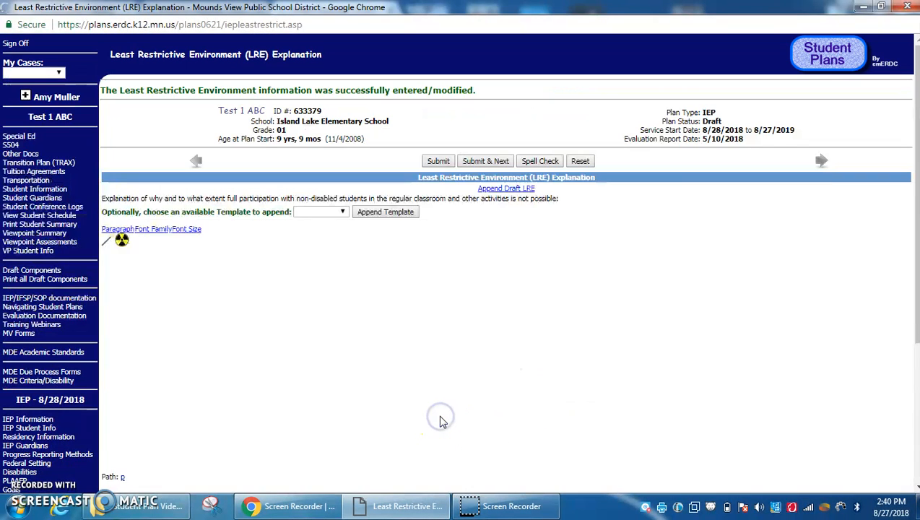
- Check the Least Restrictive Environment draft items available for appending, and return to the explanation page
left_click(525, 191)
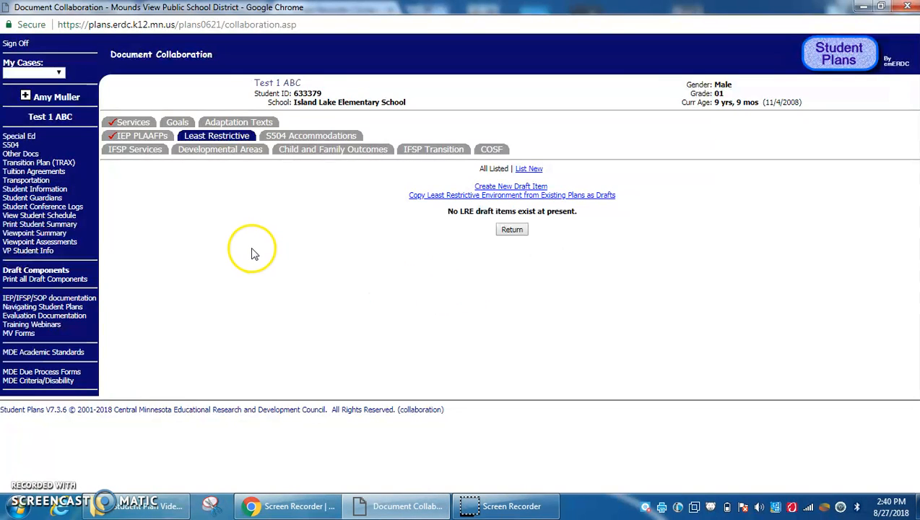
left_click(511, 230)
- Open the IEP's Extended School Year page and answer Yes to whether extended school year services are required
left_click_drag(917, 198, 914, 257)
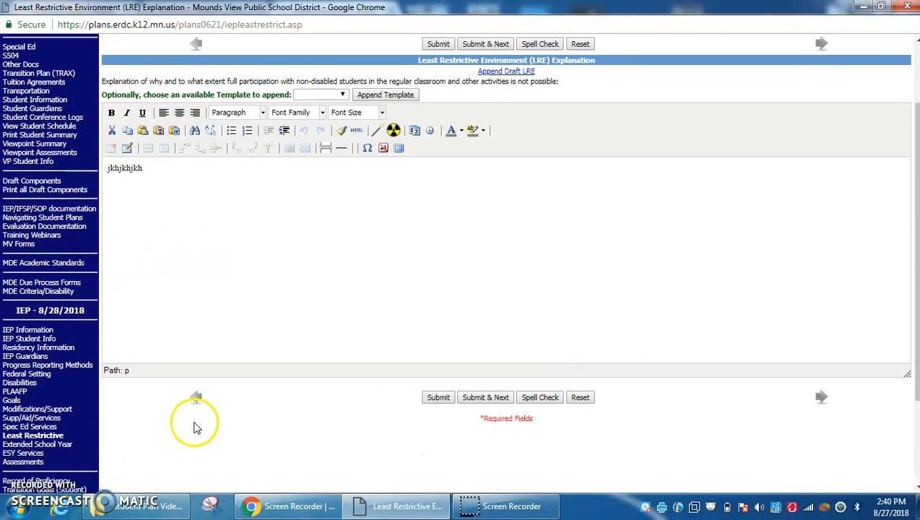
left_click(40, 445)
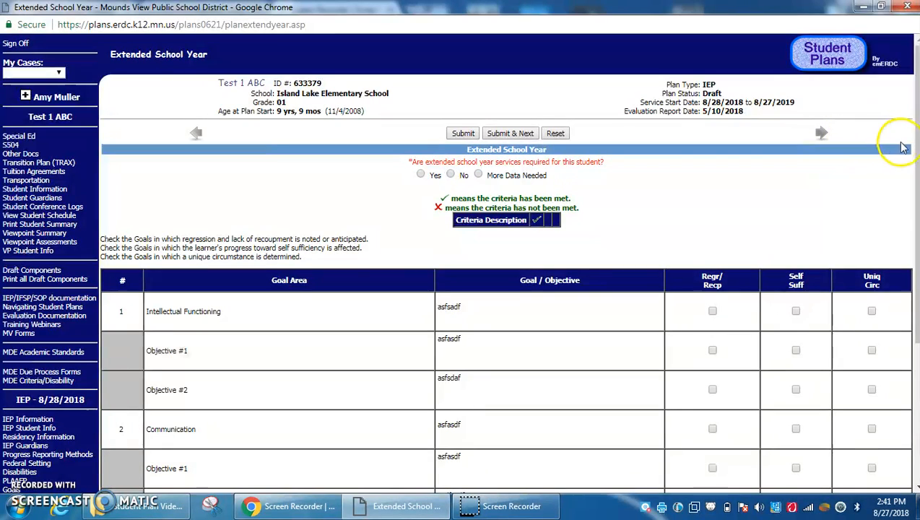
left_click_drag(913, 144, 914, 207)
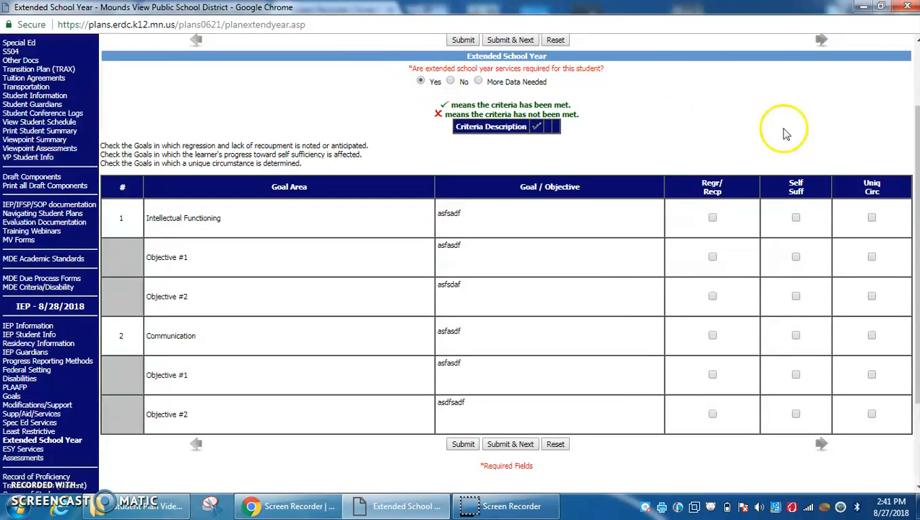
- Mark Regr/Recp for the Intellectual Functioning goal and both of its objectives, and submit the Extended School Year information
left_click_drag(914, 130, 913, 169)
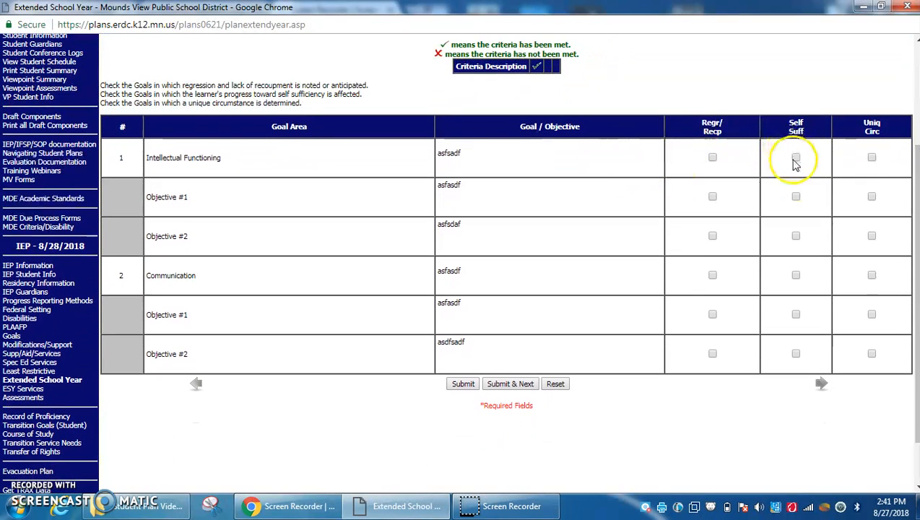
left_click(720, 165)
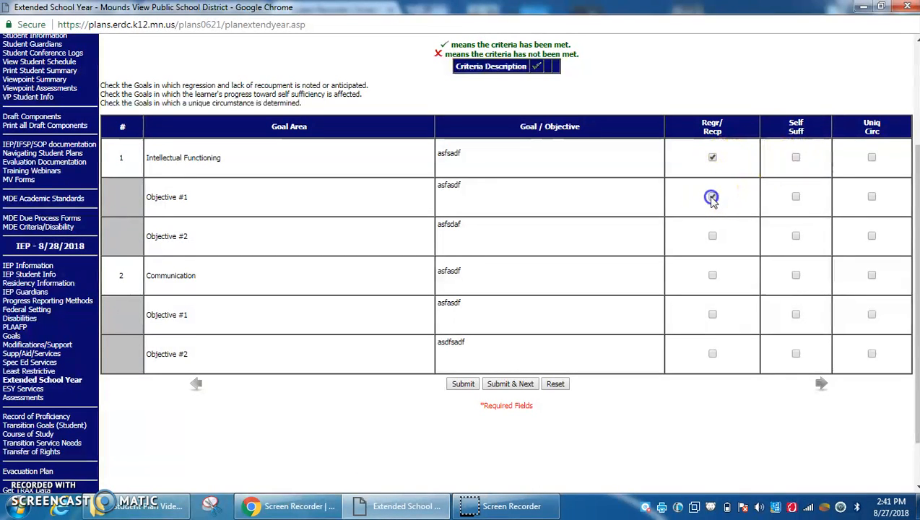
left_click(713, 239)
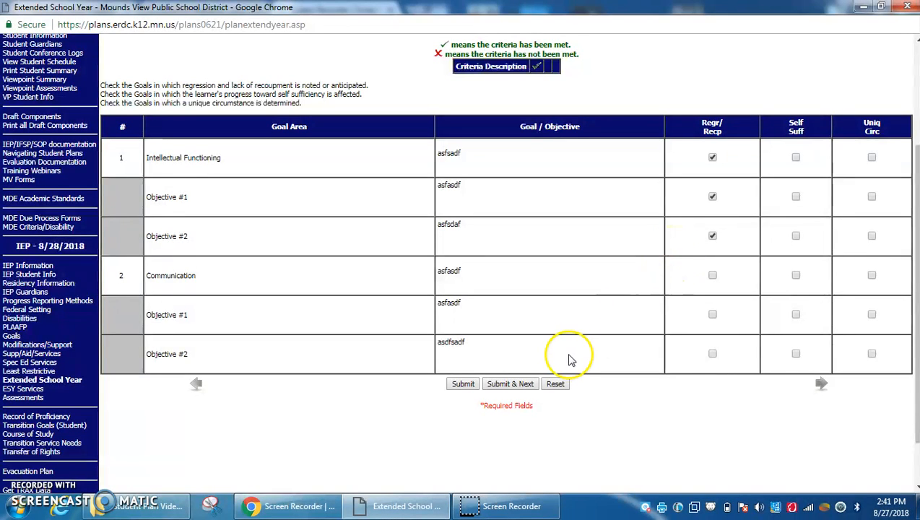
left_click(463, 384)
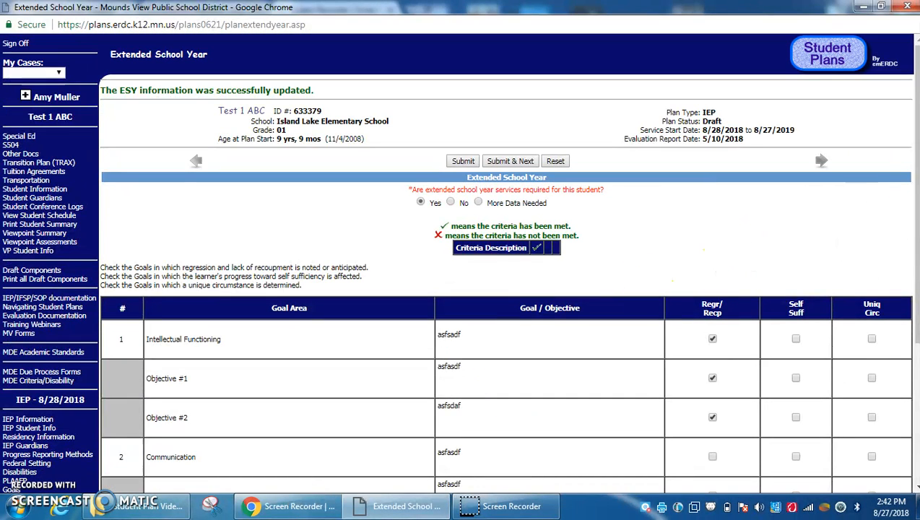
- Open the IEP's ESY Services and start a new service entry for Specialized Instruction
left_click_drag(914, 170, 913, 292)
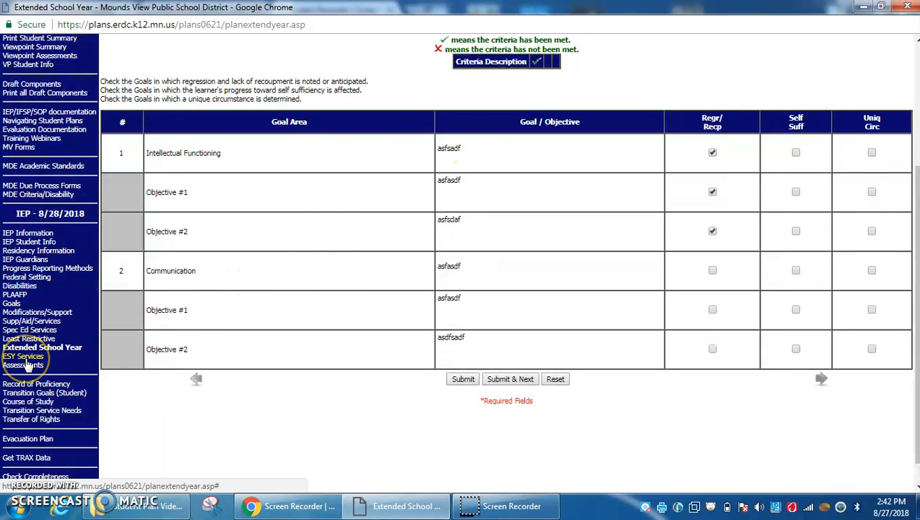
left_click_drag(915, 171, 916, 133)
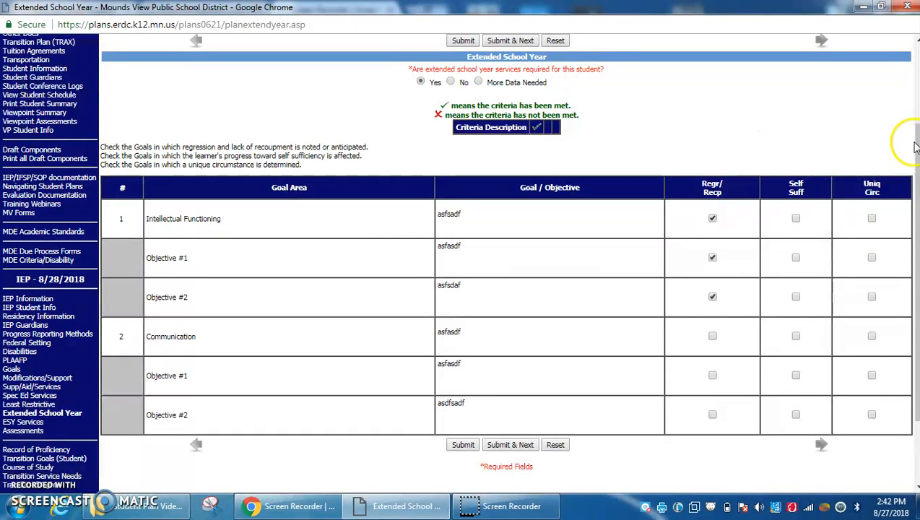
left_click_drag(916, 150, 916, 211)
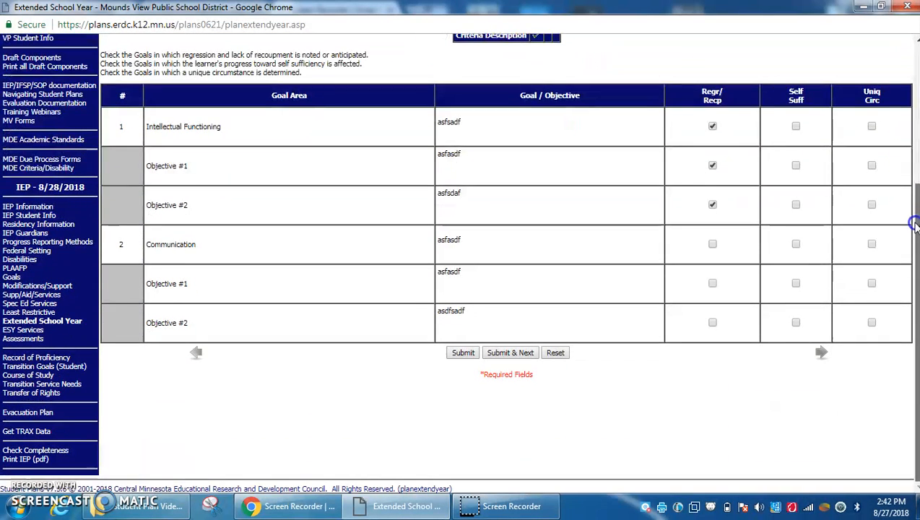
left_click(34, 332)
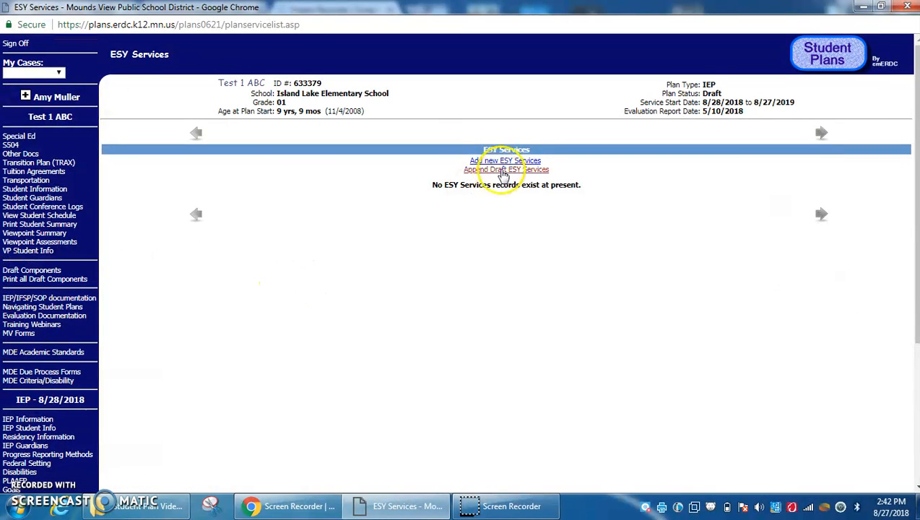
left_click(507, 161)
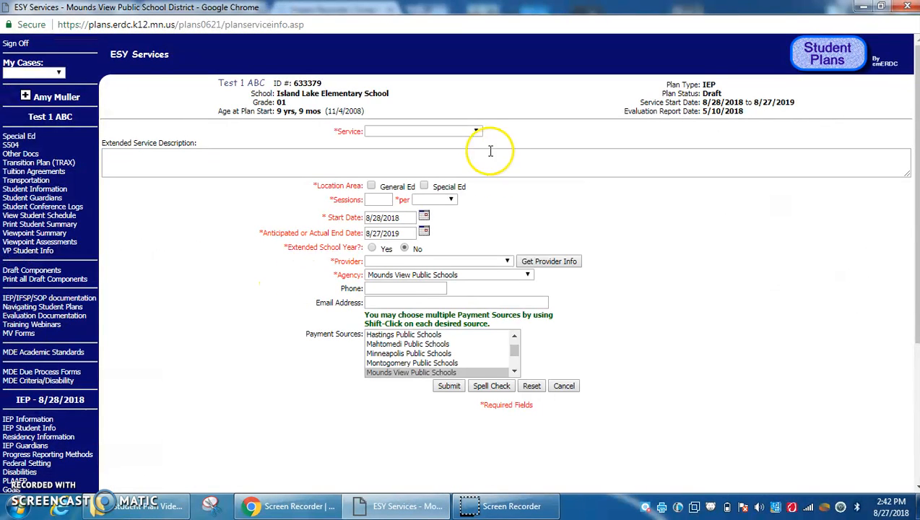
left_click(477, 131)
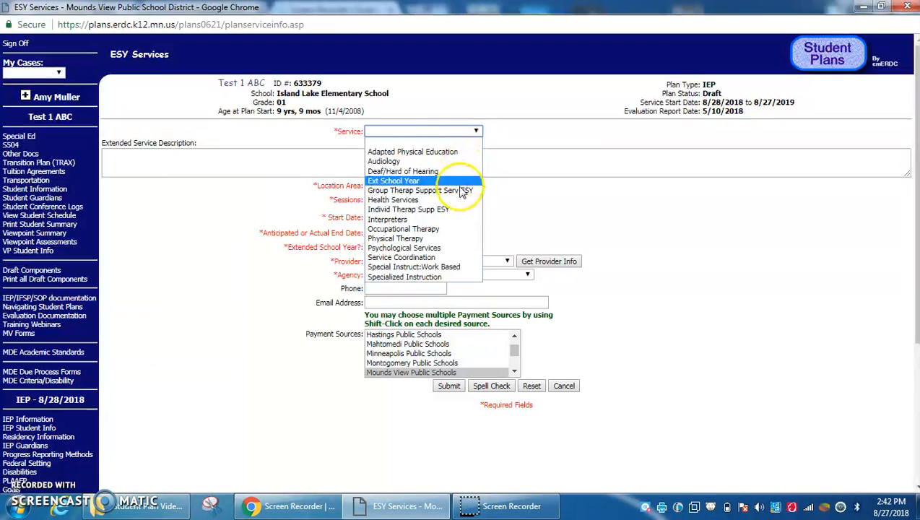
left_click(442, 277)
- Set the ESY service's location area to Special Ed only
left_click(371, 186)
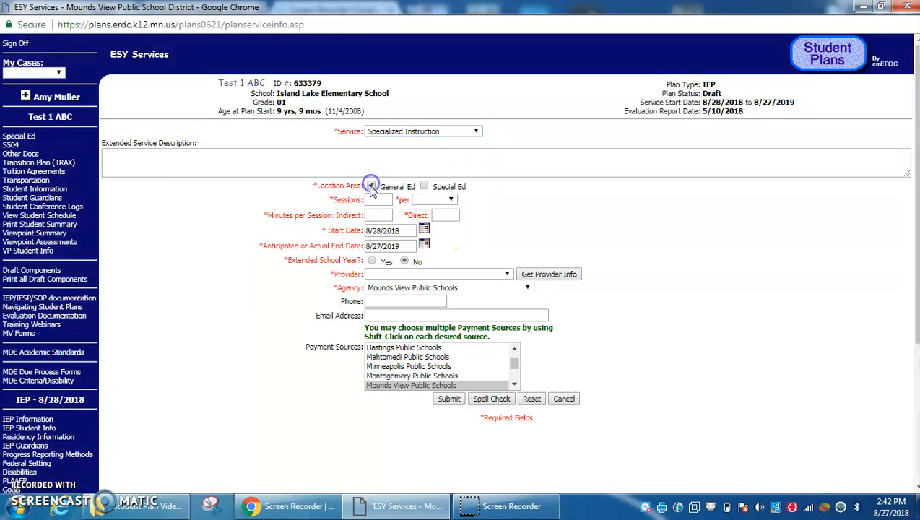
left_click(379, 199)
left_click(383, 214)
left_click(425, 187)
left_click(450, 199)
left_click(371, 186)
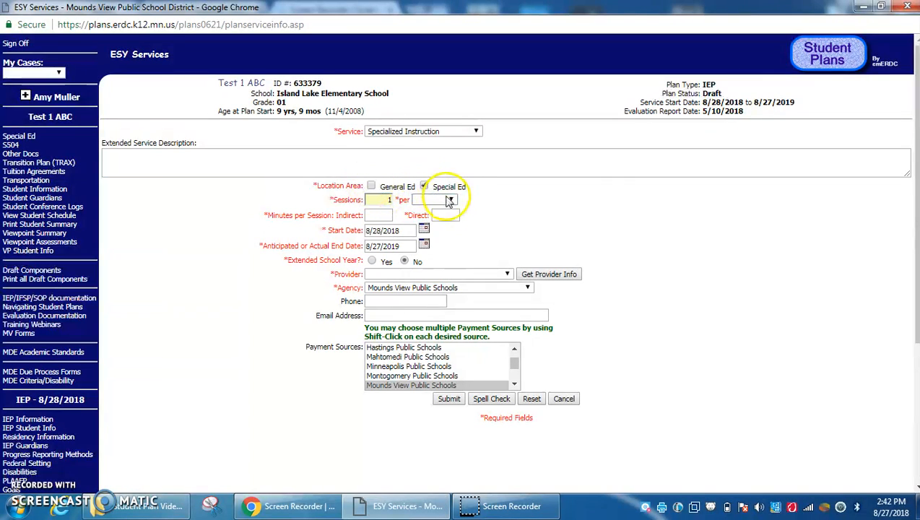
- Set the ESY service's frequency to 4 sessions per Week
left_click(449, 201)
left_click(426, 230)
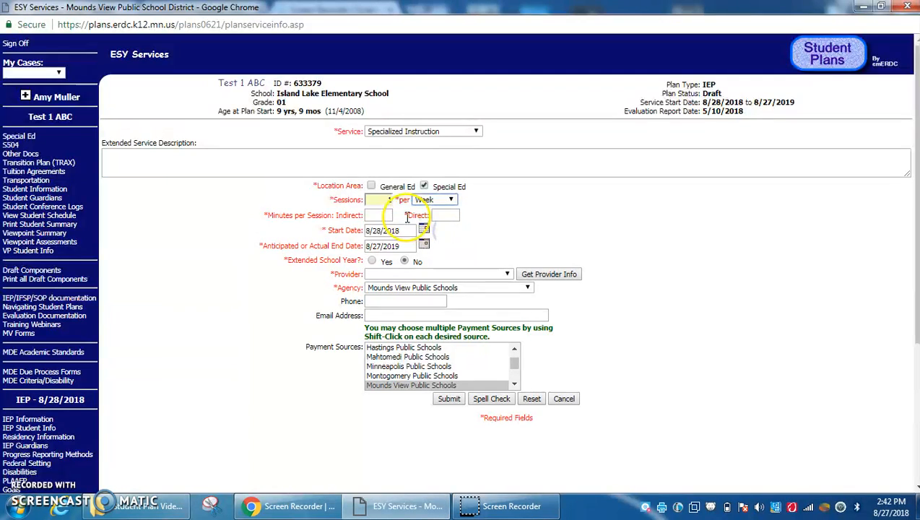
left_click(386, 200)
type("5")
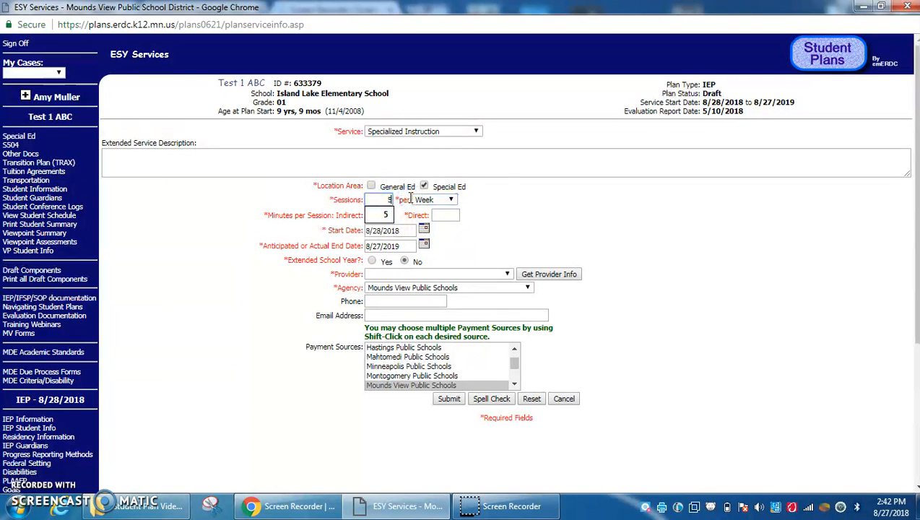
type("4")
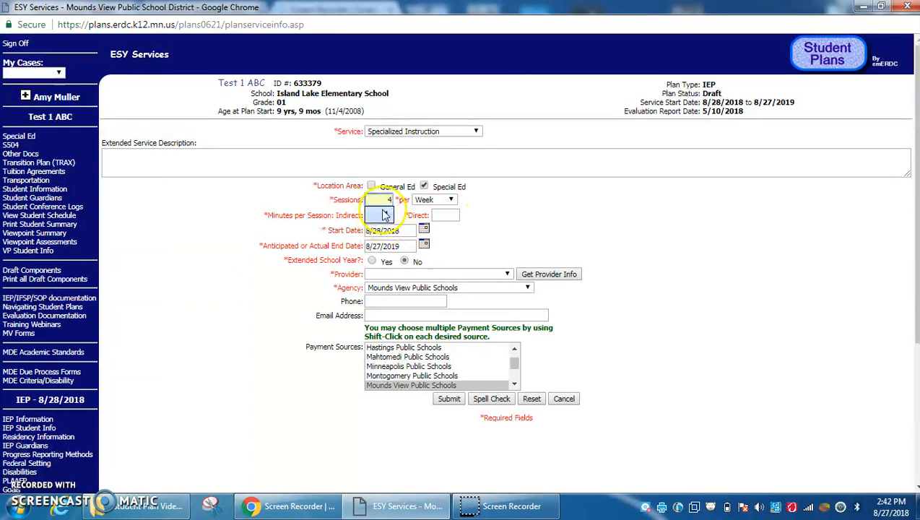
- Set the ESY service's minutes per session to 10 indirect and 120 direct
left_click(384, 214)
type("1")
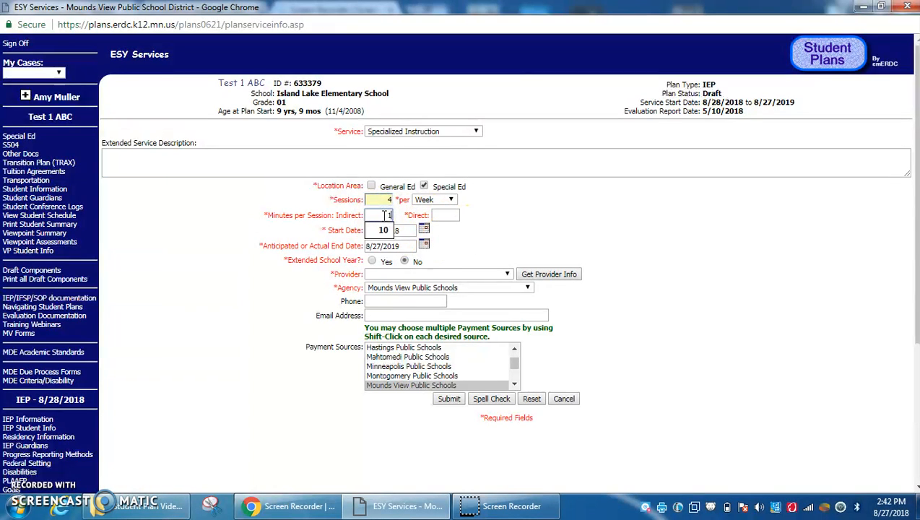
type("0")
left_click(444, 215)
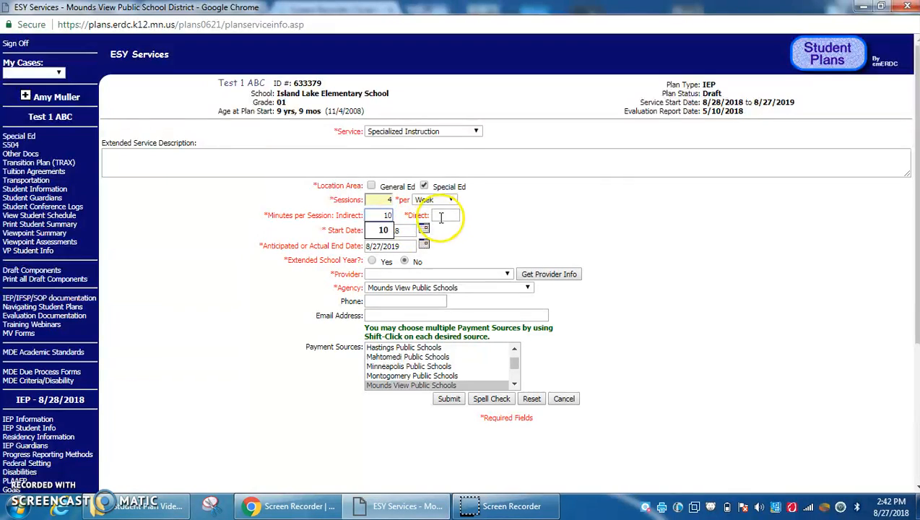
type("120")
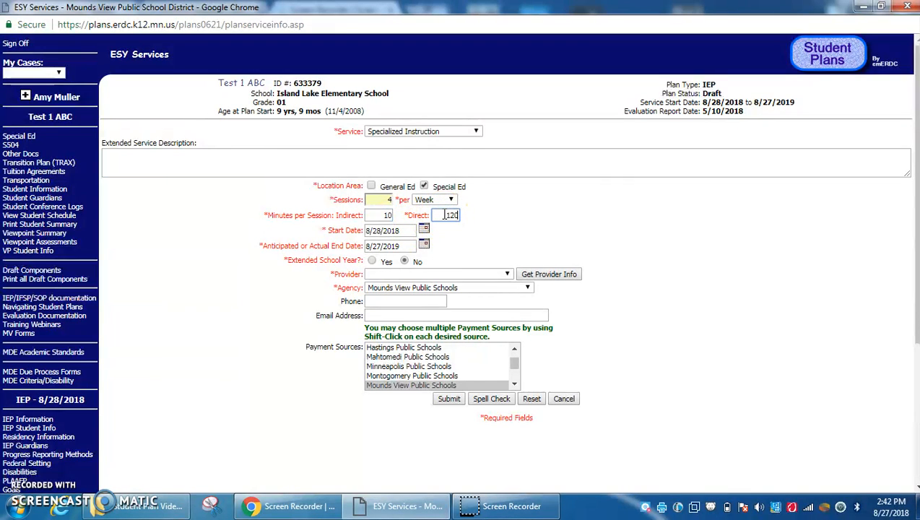
left_click(525, 228)
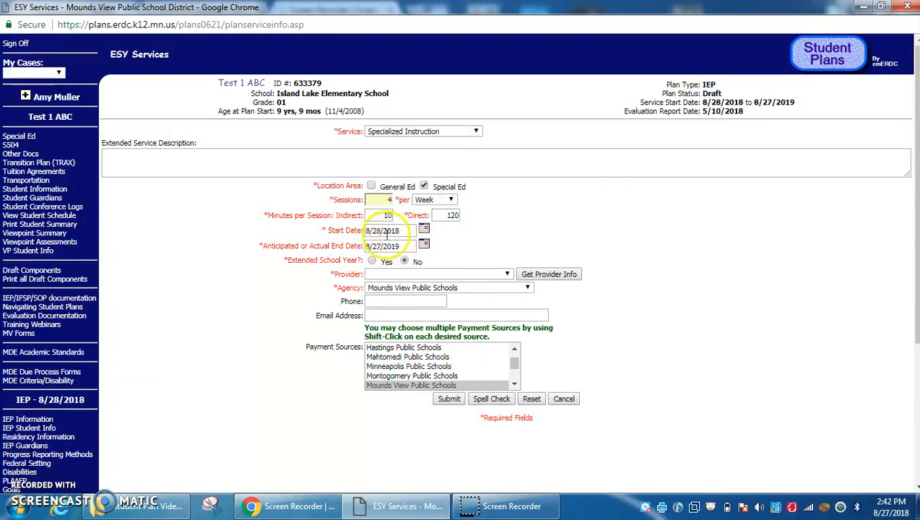
- Set the ESY service's start date to 07/08/2019
left_click(424, 230)
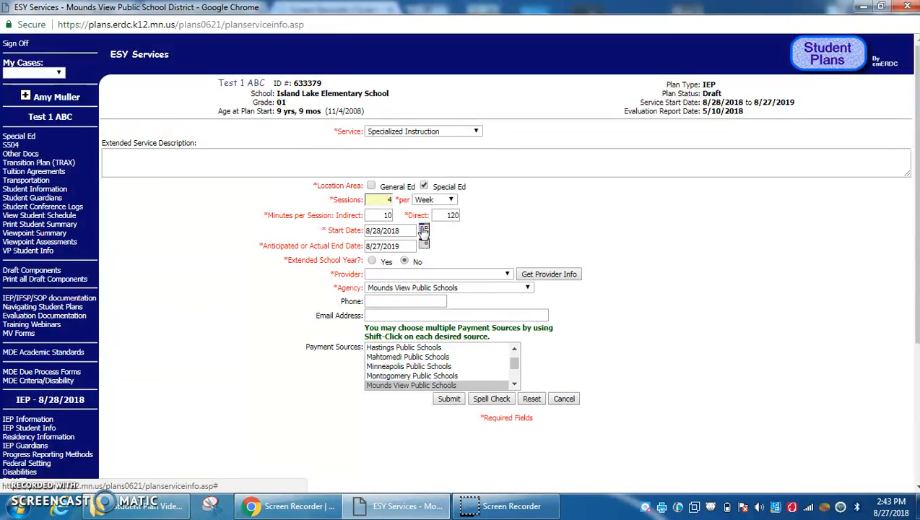
left_click(424, 230)
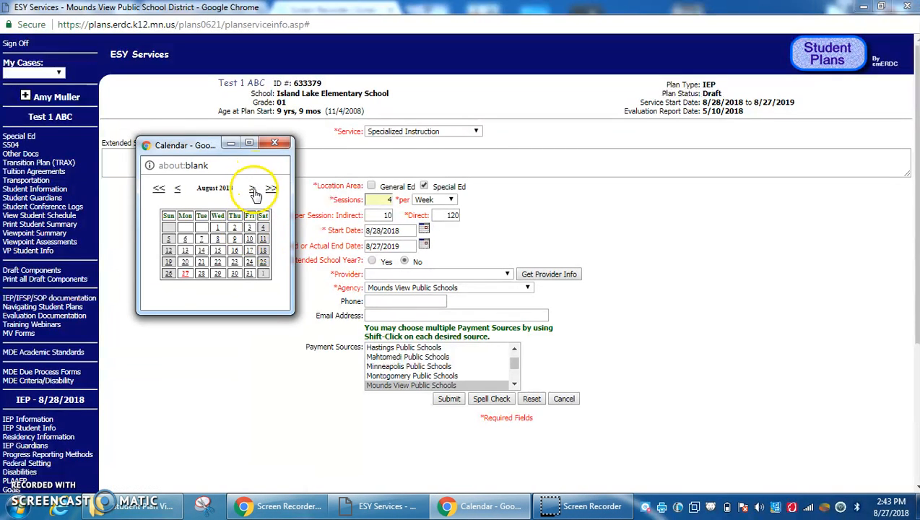
left_click(252, 188)
left_click(252, 188)
left_click(252, 188)
left_click(252, 188)
left_click(252, 189)
left_click(252, 188)
left_click(252, 189)
left_click(252, 188)
left_click(253, 190)
left_click(252, 190)
left_click(251, 190)
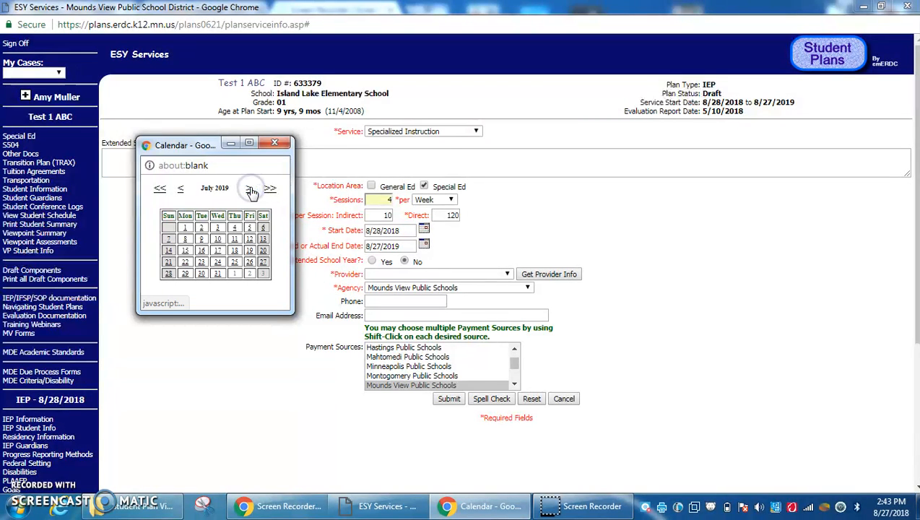
left_click(185, 239)
- Set the ESY service's anticipated end date to 07/26/2019
left_click(424, 247)
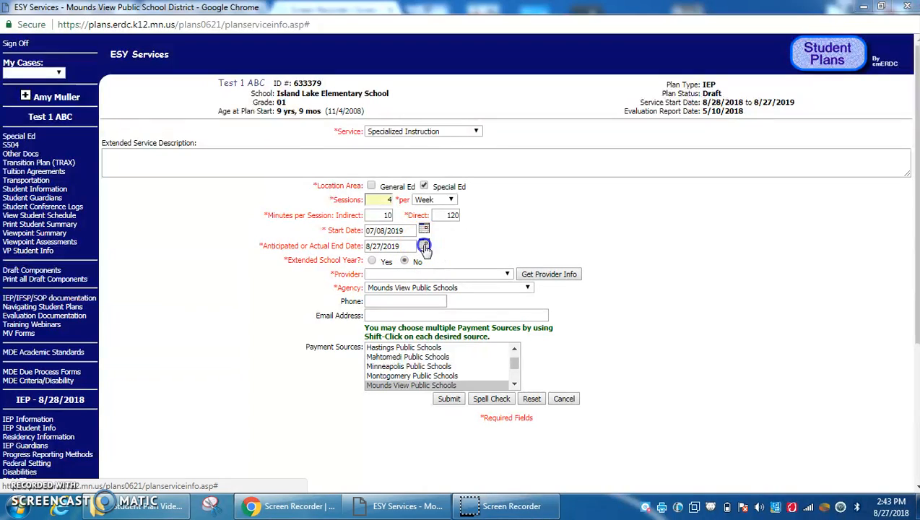
left_click(178, 188)
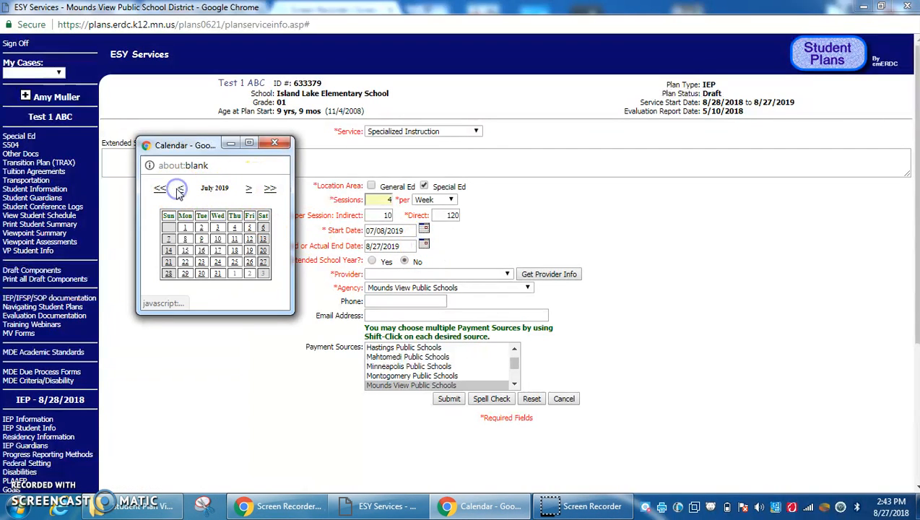
left_click(248, 264)
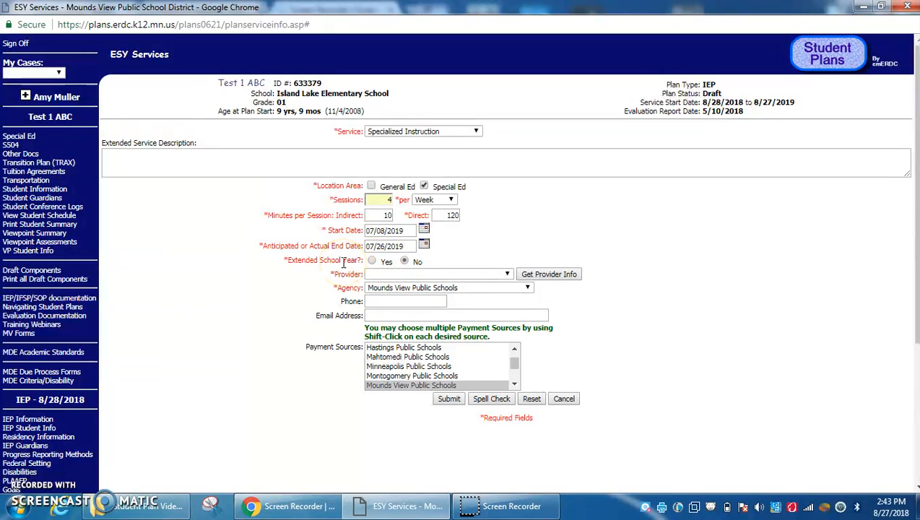
- Set Extended School Year to Yes and retrieve the provider information for Special Education Staff, ESY
left_click_drag(343, 262, 733, 211)
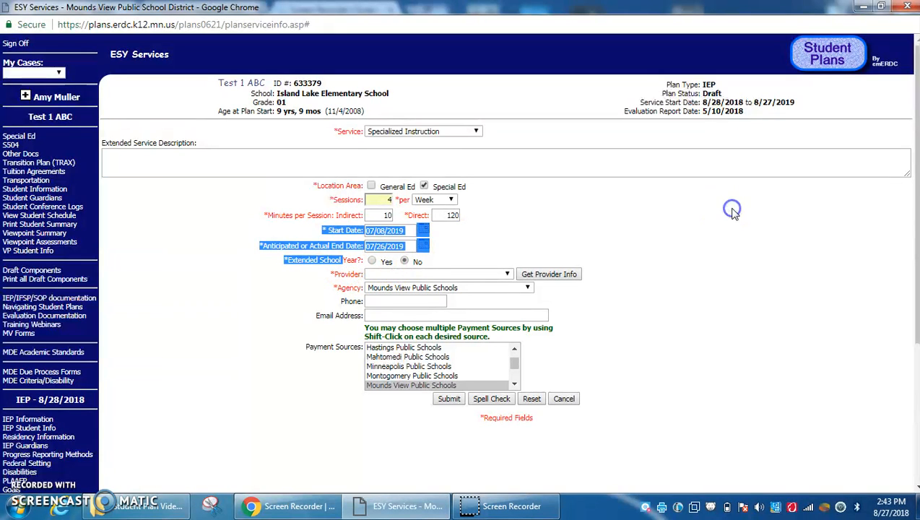
left_click(311, 293)
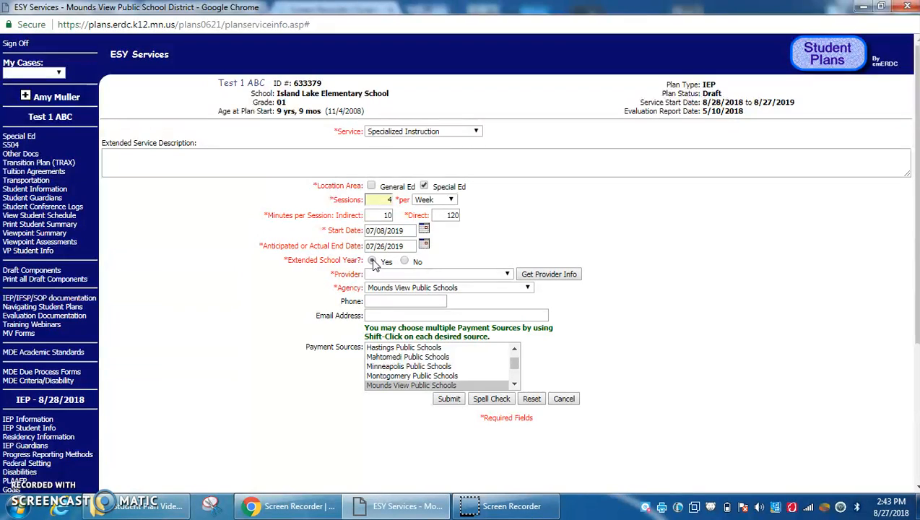
left_click(381, 275)
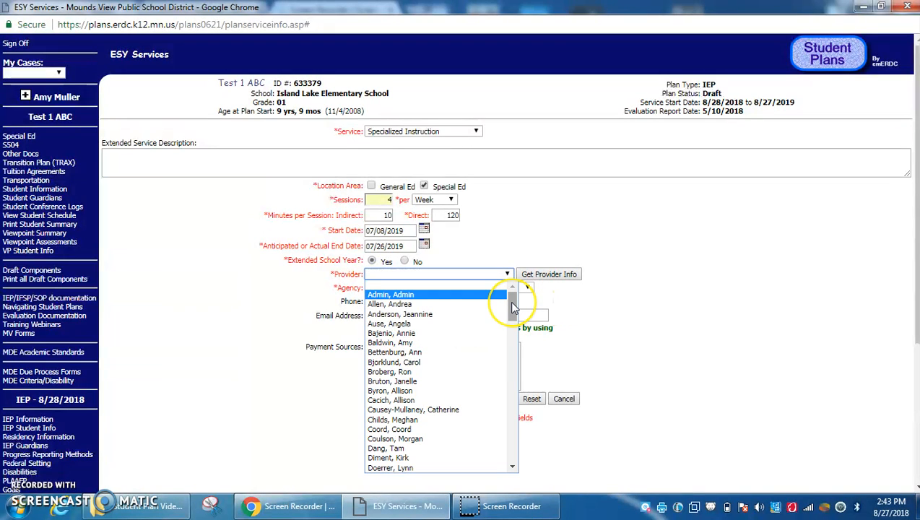
type("sp")
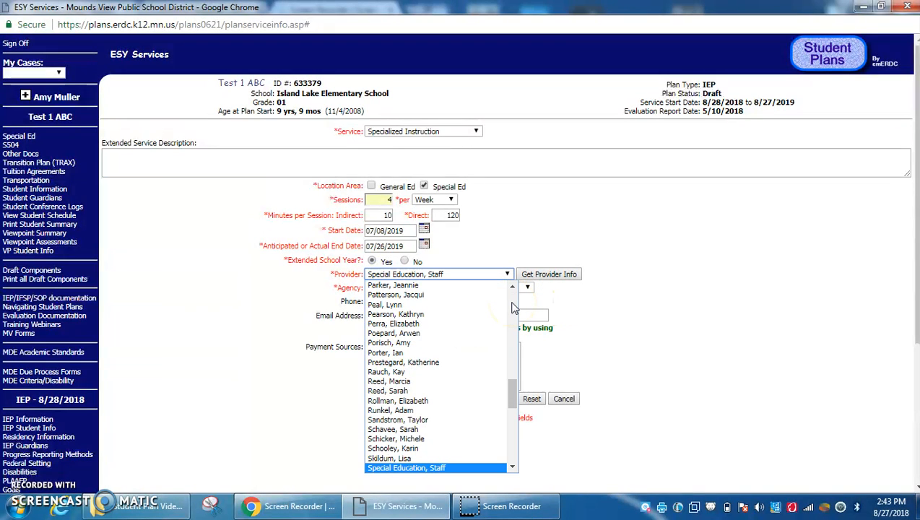
left_click(512, 467)
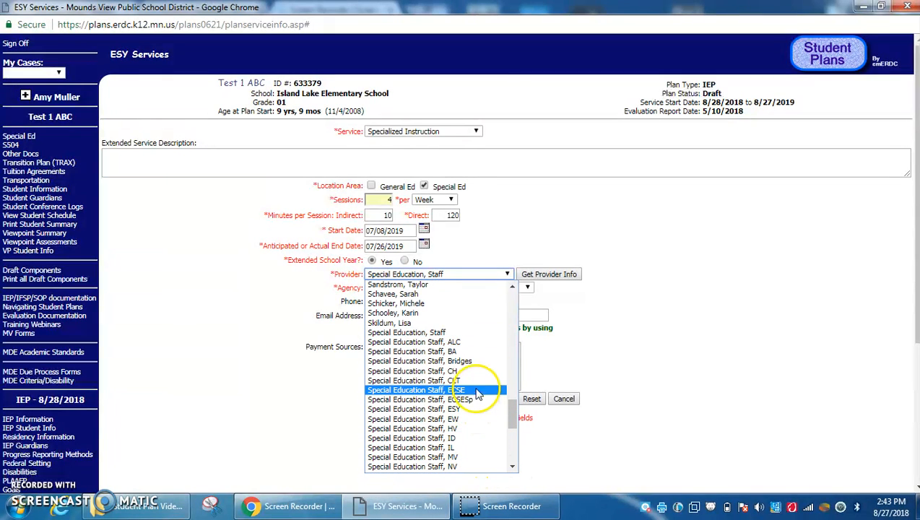
left_click(466, 408)
left_click(574, 275)
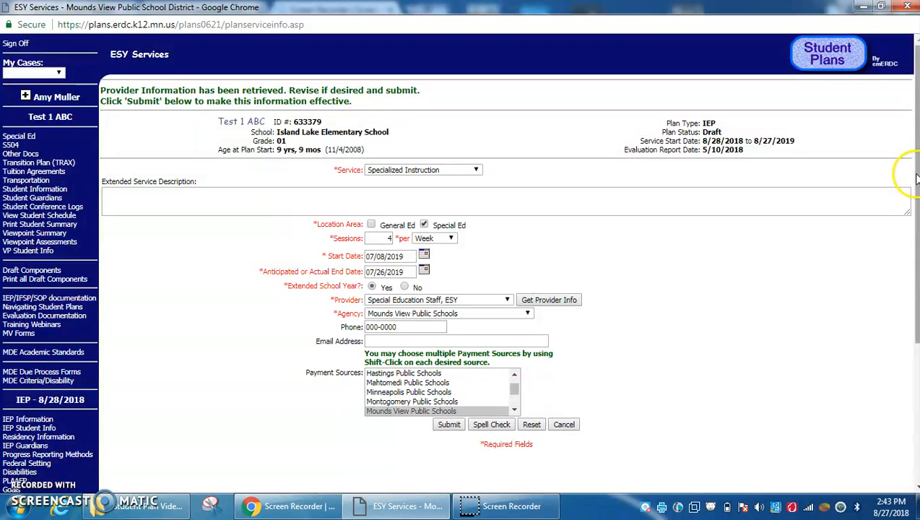
- Submit the ESY service with the phone number cleared and return to the ESY services list
scroll(903, 155, "down", 2)
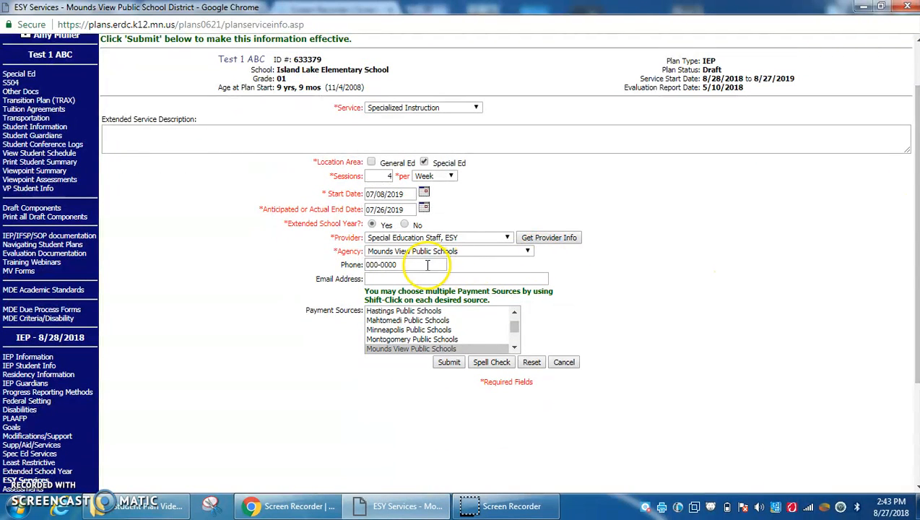
left_click(688, 284)
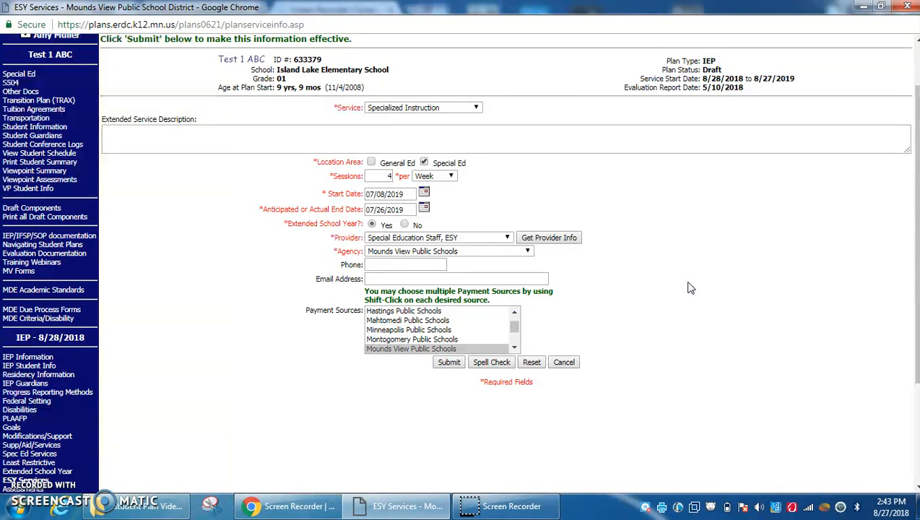
left_click(449, 362)
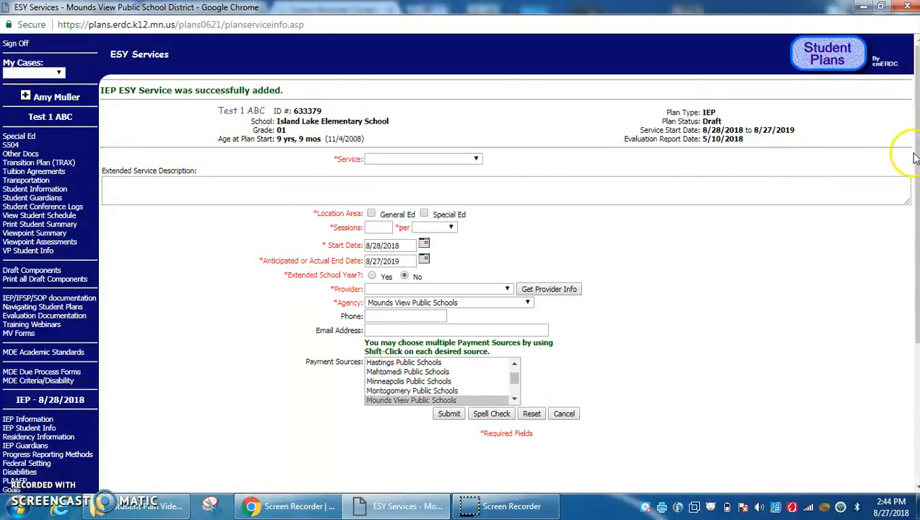
left_click_drag(915, 145, 908, 261)
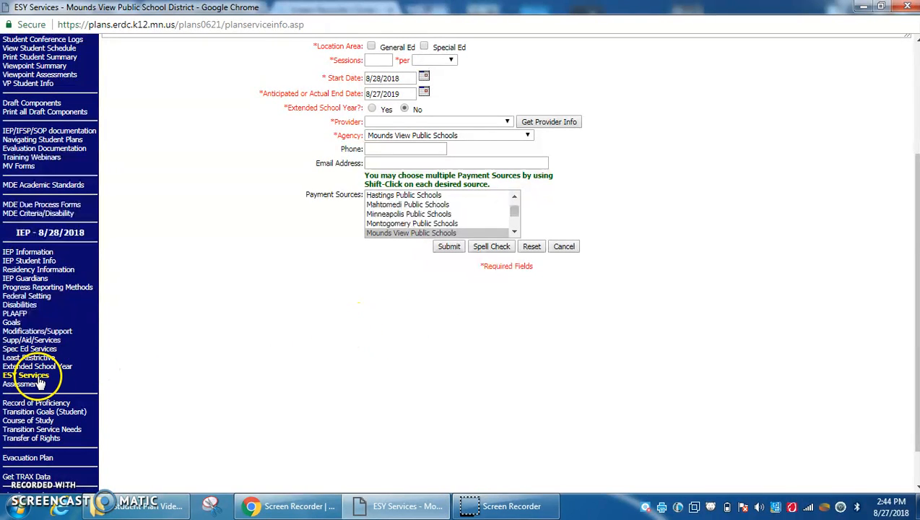
left_click(25, 375)
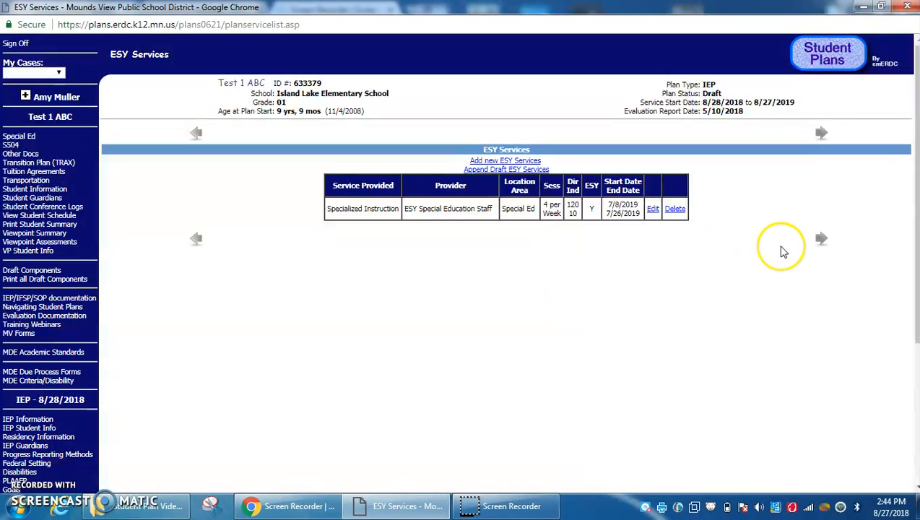
- Continue to the IEP's assessments and set all MCA-III subjects to "Will participate without accommodations"
left_click(823, 239)
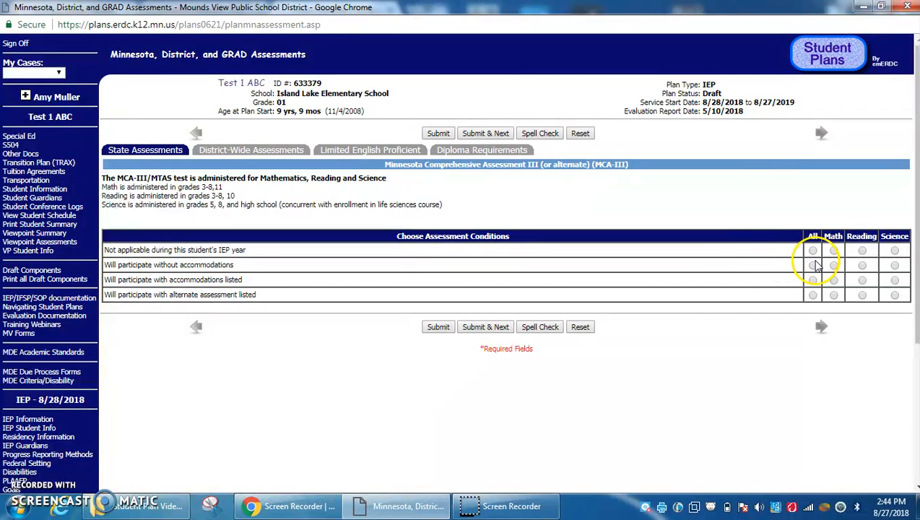
left_click(813, 266)
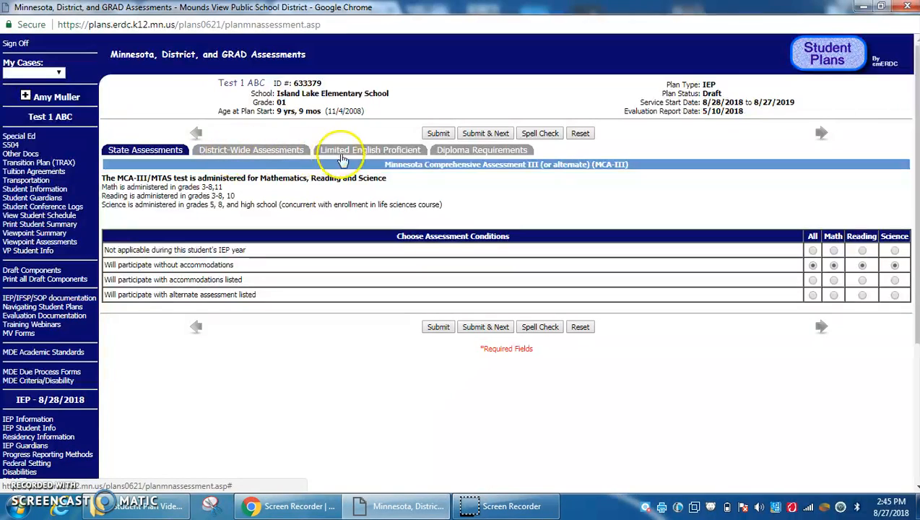
- In the district-wide MAP assessment, set Read and LangUsage to participate with accommodations listed and Math without accommodations
left_click(288, 153)
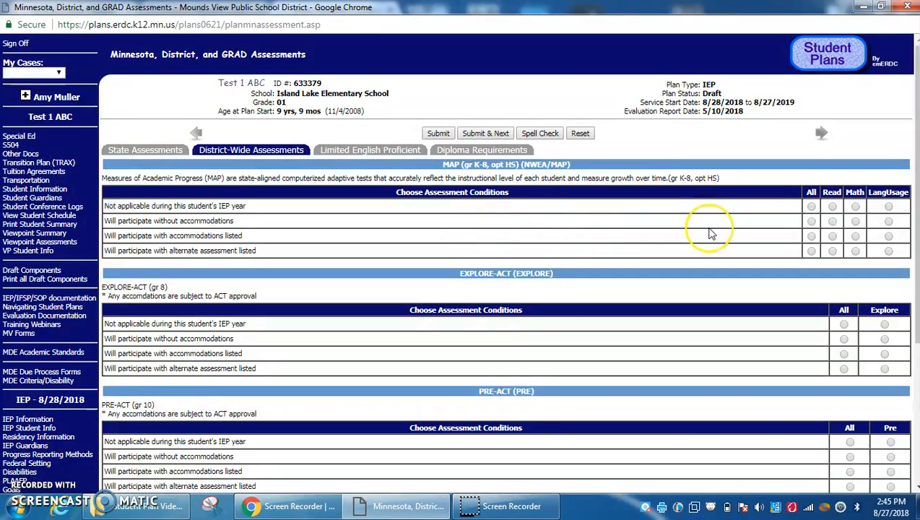
left_click(833, 222)
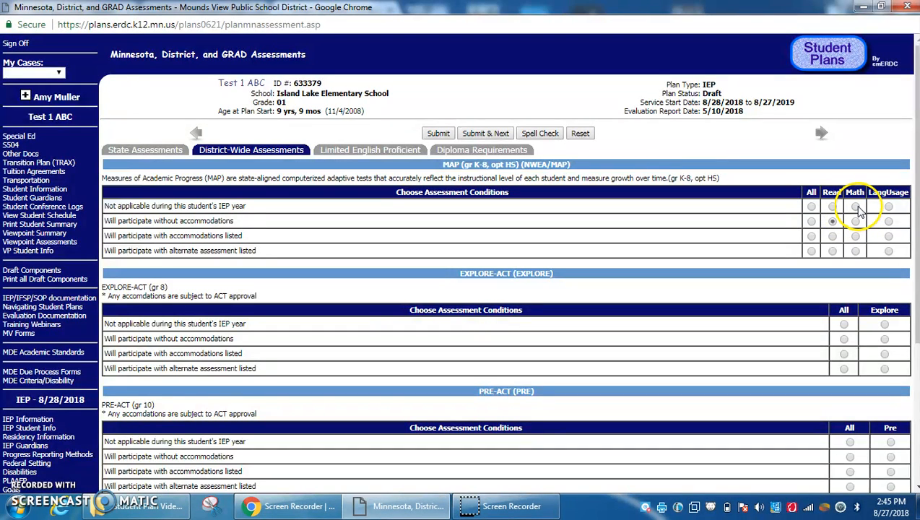
left_click(833, 237)
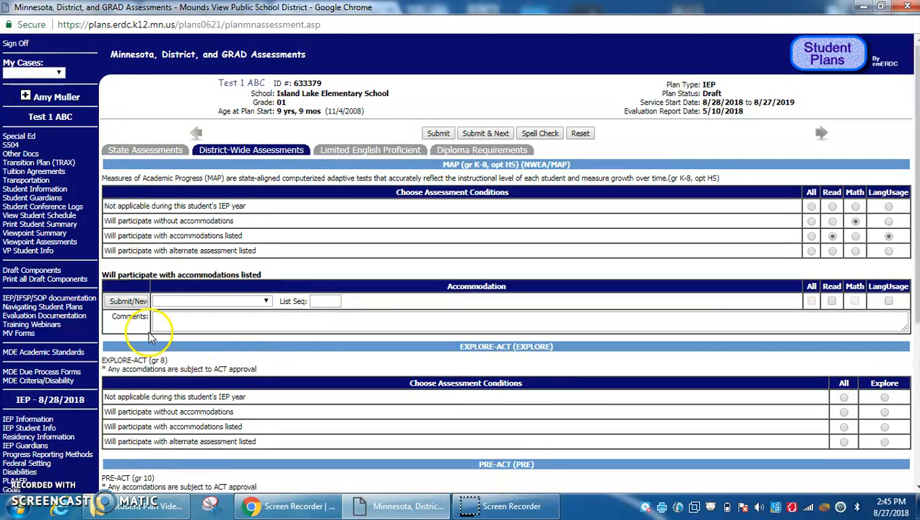
- Look through the accommodation choices offered for the MAP assessment
left_click(265, 300)
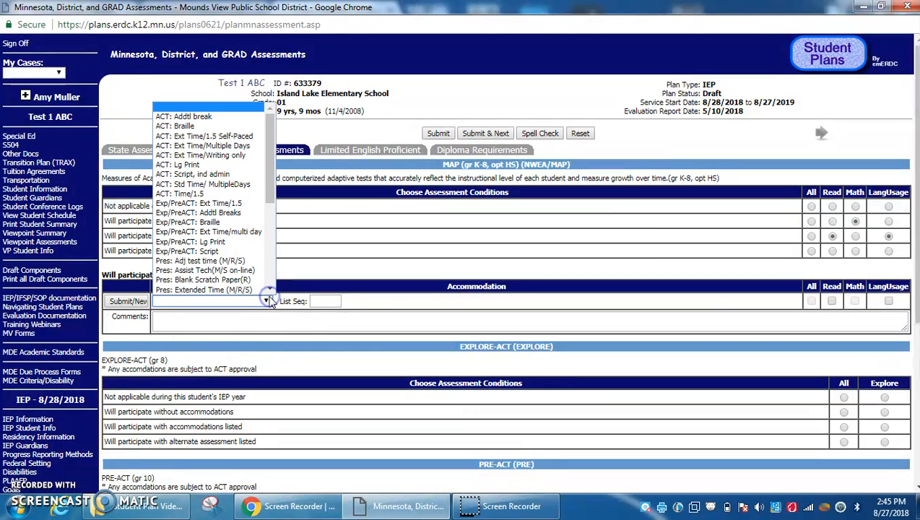
left_click_drag(273, 194, 272, 244)
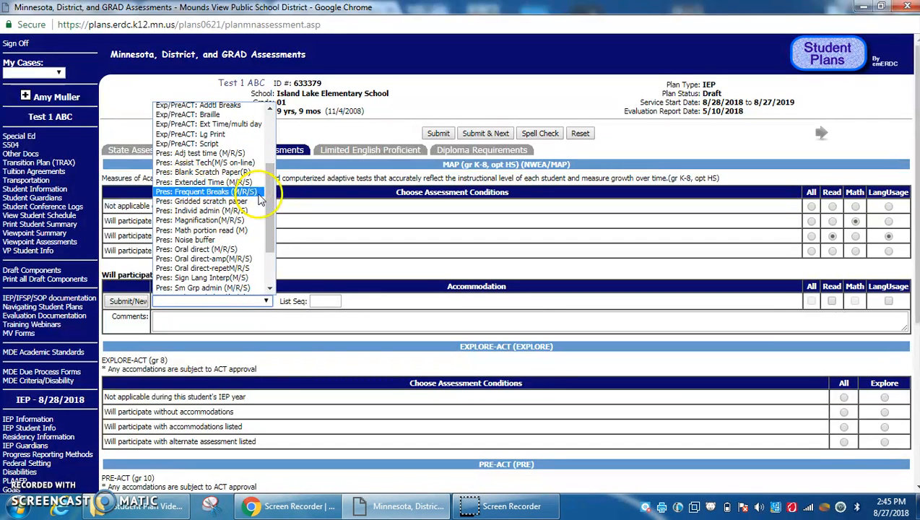
left_click_drag(275, 206, 269, 149)
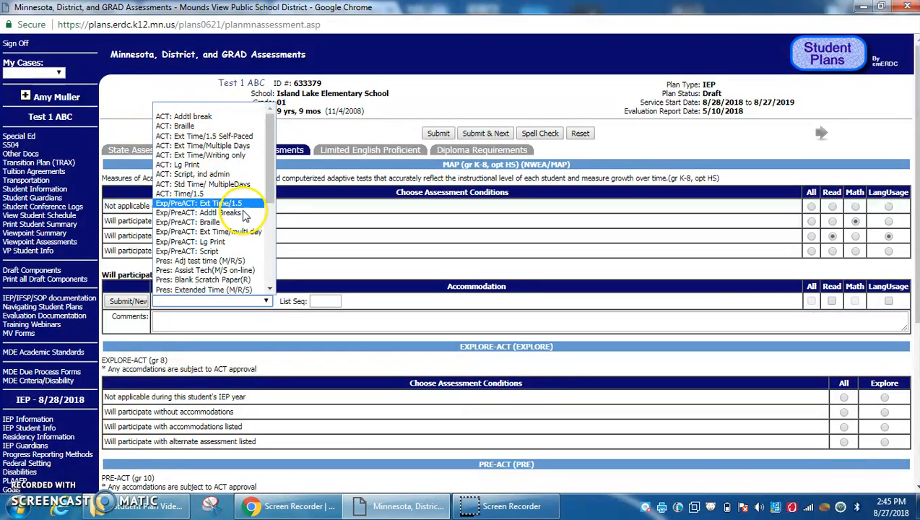
left_click_drag(267, 200, 263, 237)
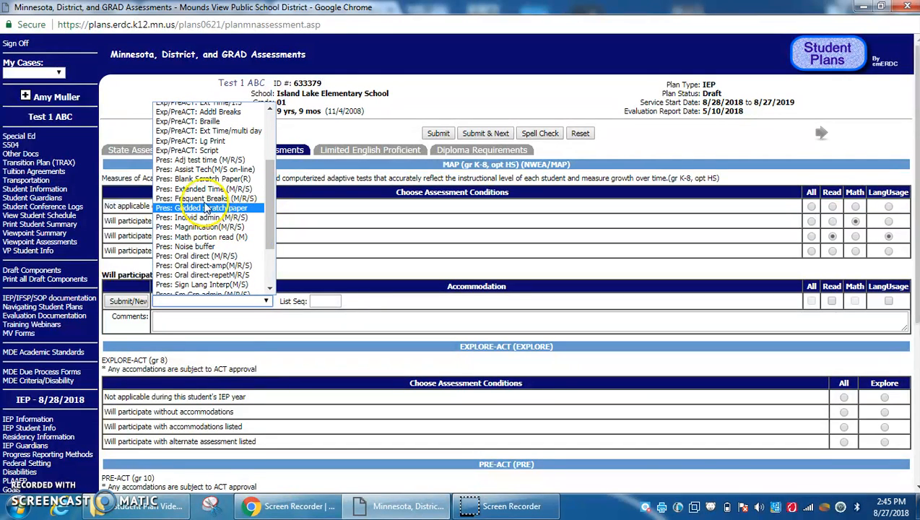
left_click_drag(271, 189, 273, 244)
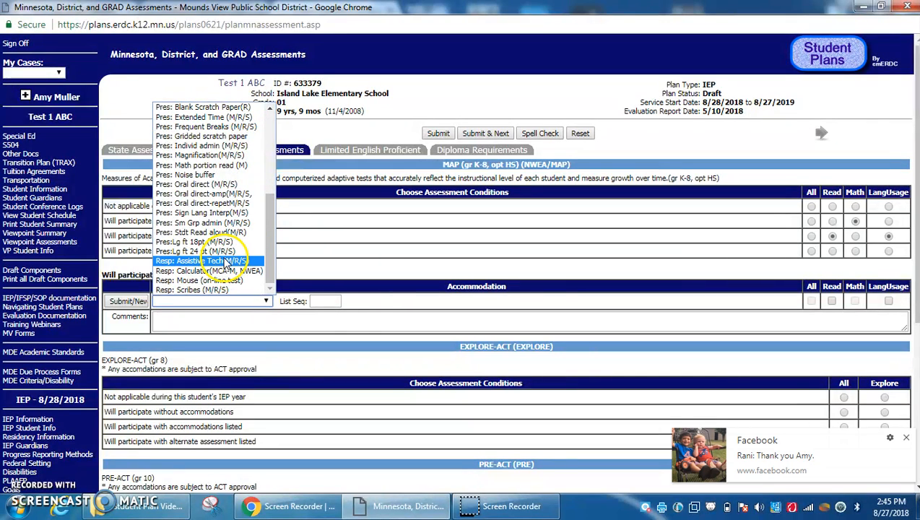
left_click(905, 437)
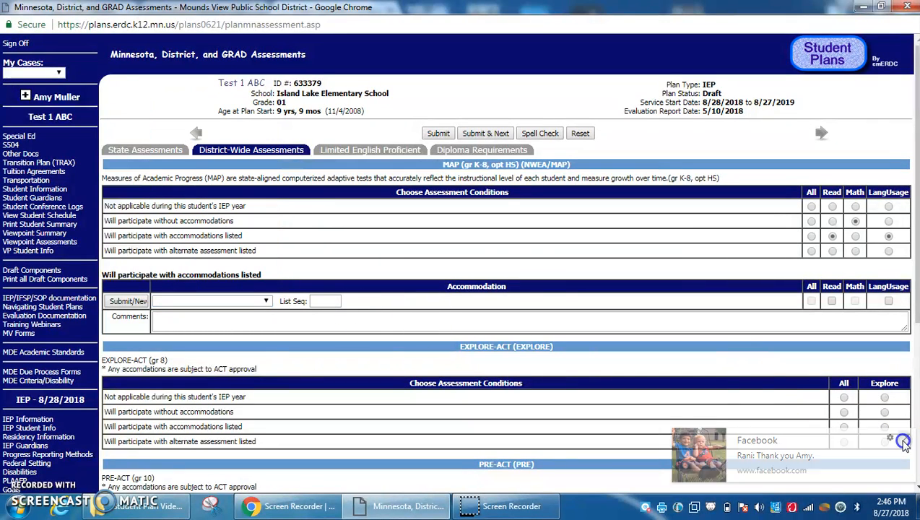
- Add the MAP accommodation "Pres: Extended Time (M/R/S)" with list sequence 1 for Read and LangUsage
left_click(264, 301)
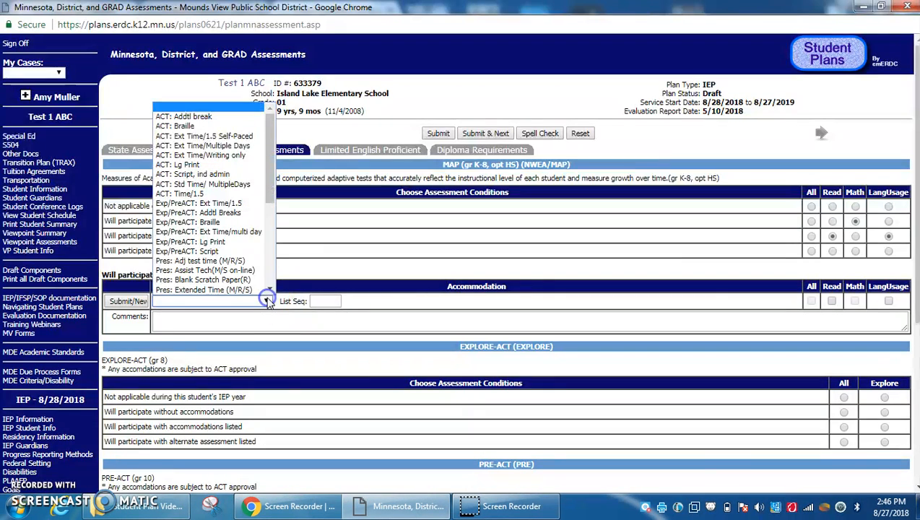
left_click_drag(268, 180, 274, 235)
left_click(210, 190)
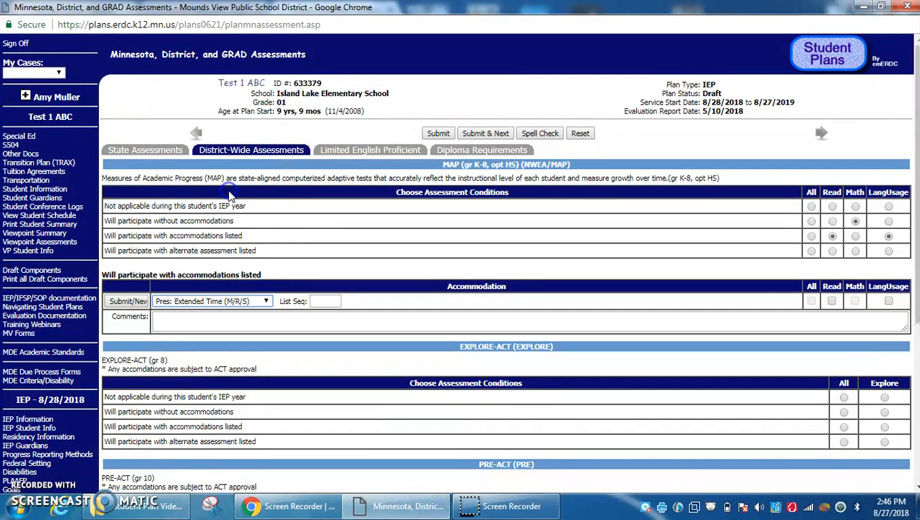
left_click(316, 301)
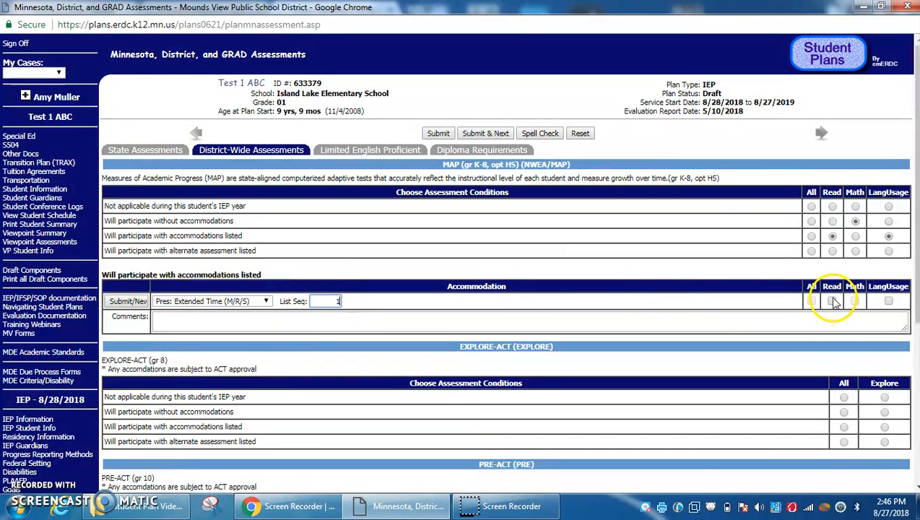
left_click(889, 302)
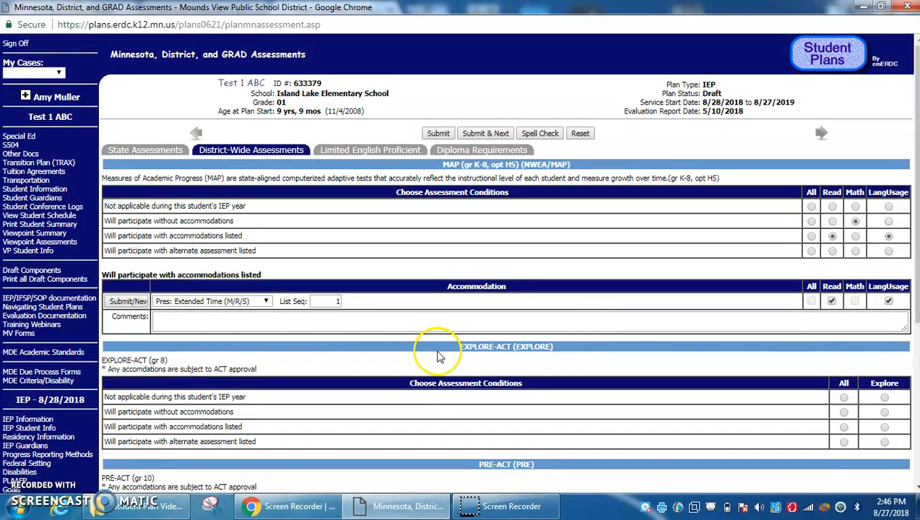
left_click(137, 302)
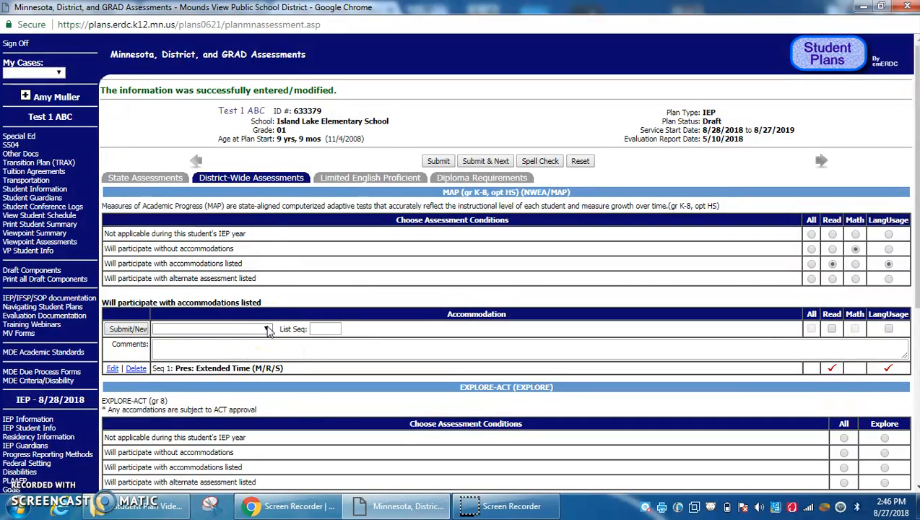
- Add the MAP accommodation "Pres: Frequent Breaks (M/R/S)" with list sequence 2 for Read only
left_click(267, 328)
left_click_drag(269, 184, 272, 247)
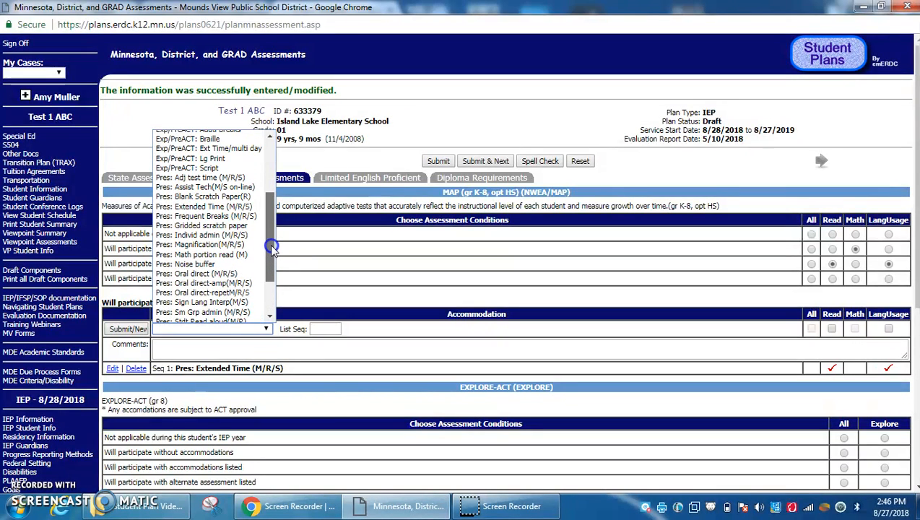
left_click(246, 217)
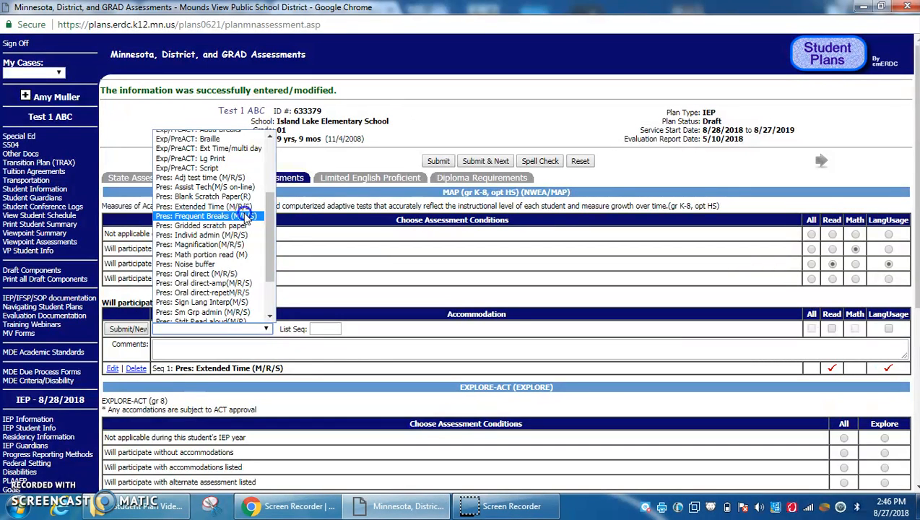
left_click(246, 217)
left_click(323, 329)
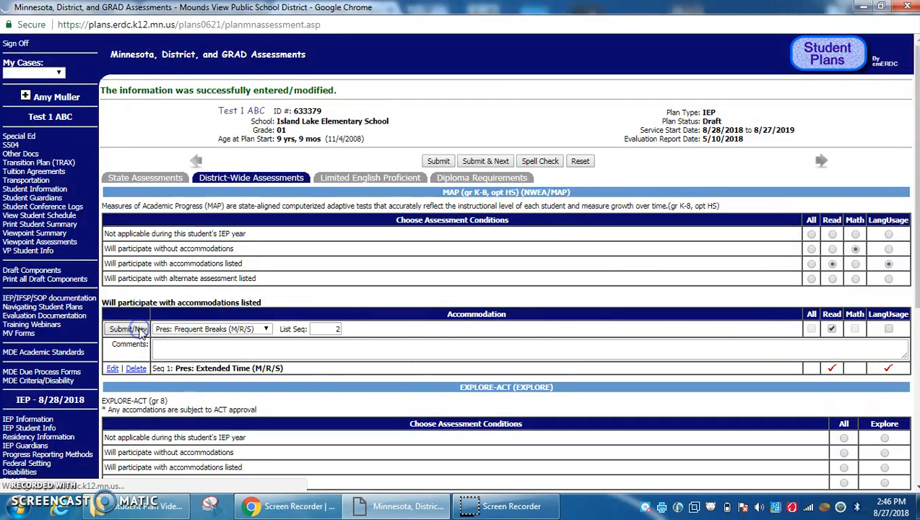
left_click(137, 329)
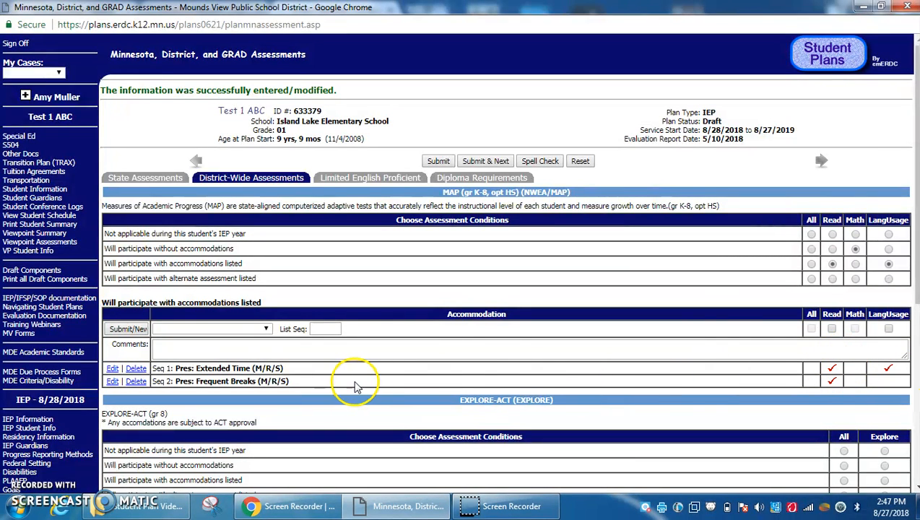
- Set EXPLORE-ACT to "Will participate with alternate assessment listed" and choose "Mn Test of Academic Skills" as the Explore alternate
left_click_drag(914, 286, 914, 385)
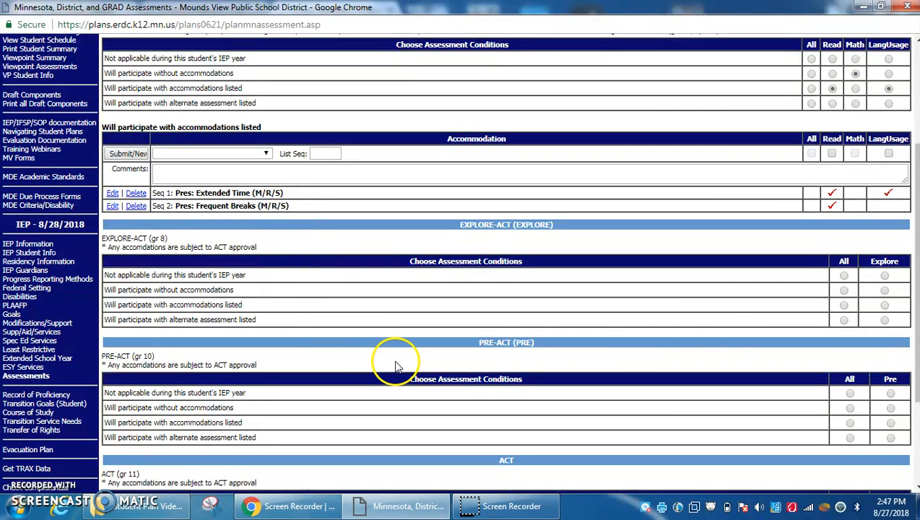
left_click(844, 319)
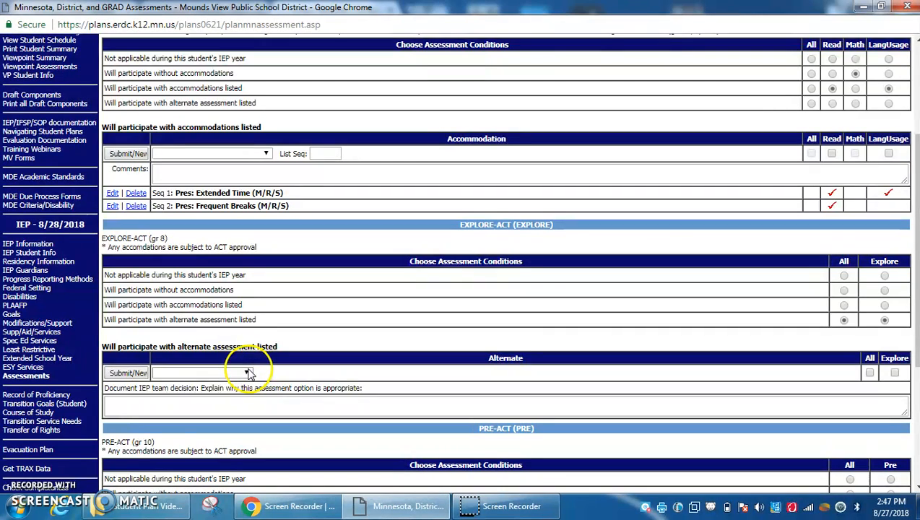
left_click(247, 373)
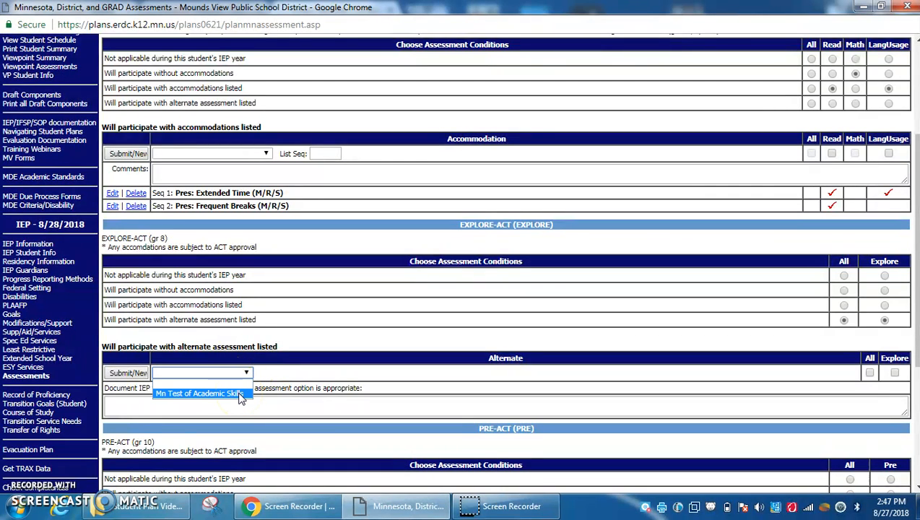
left_click(281, 336)
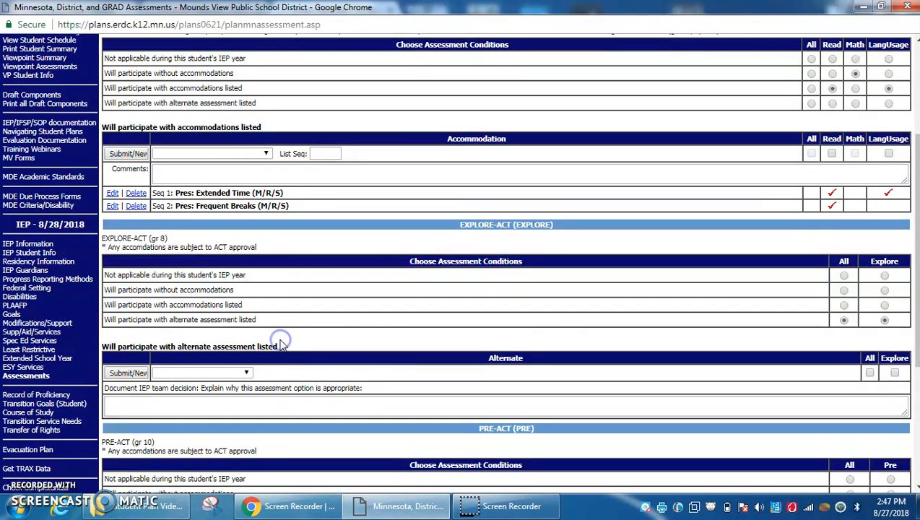
left_click(247, 372)
left_click(239, 393)
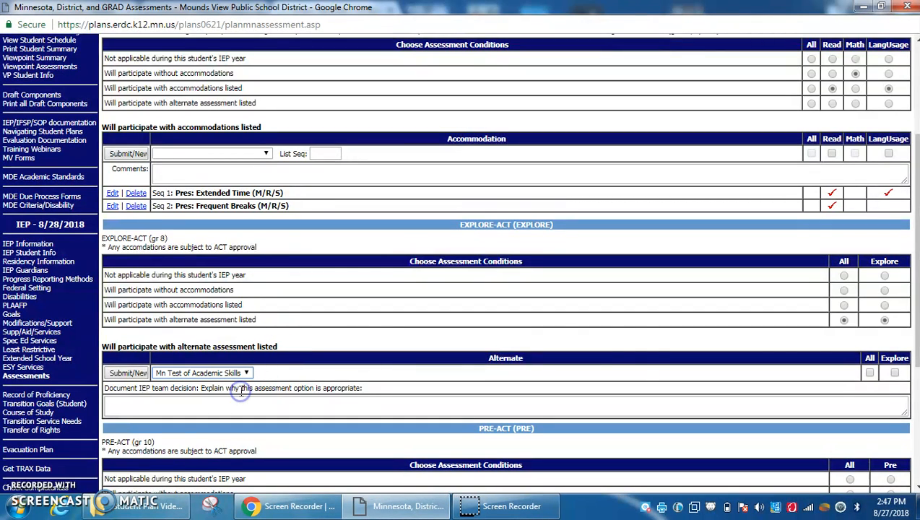
left_click(894, 374)
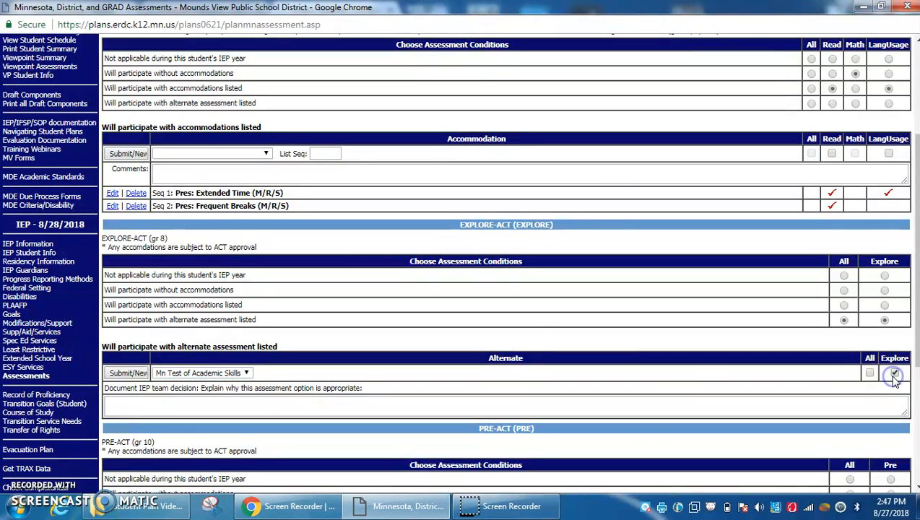
left_click(847, 244)
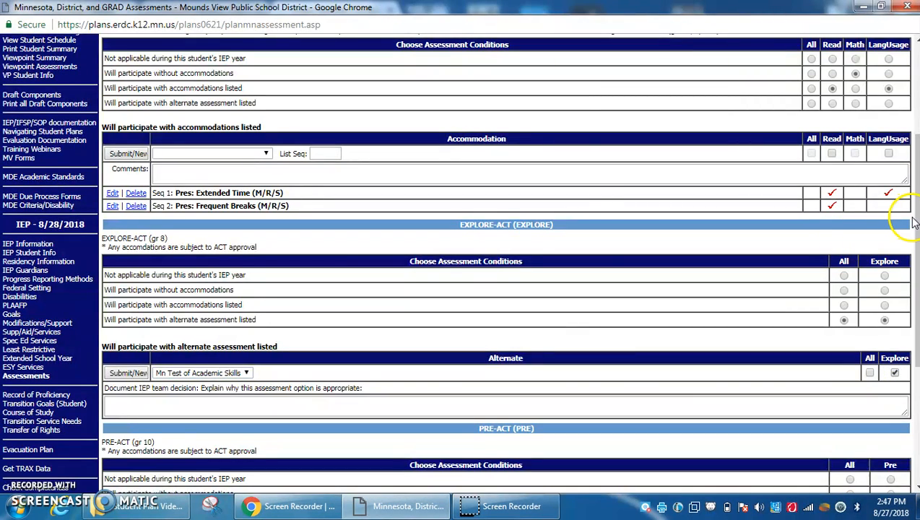
- Mark PRE-ACT as "Not applicable during this student's IEP year" and submit the district-wide assessments
left_click_drag(912, 222, 910, 332)
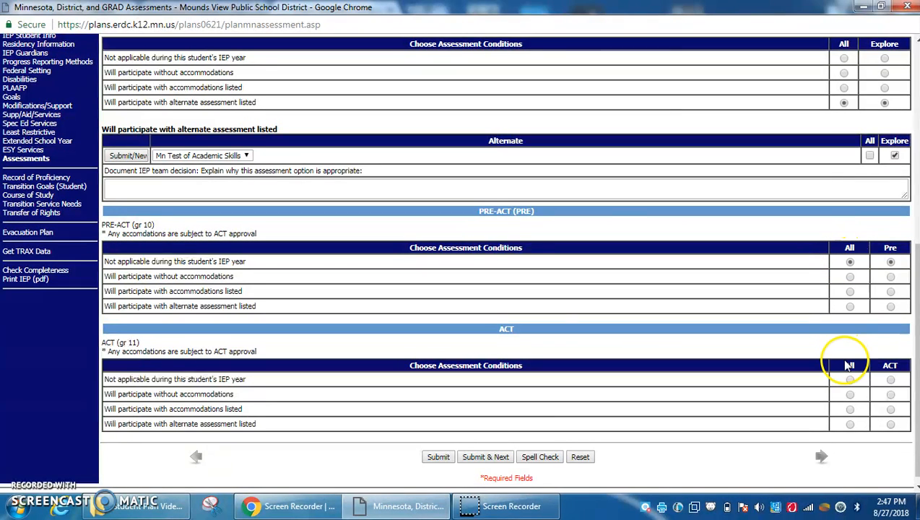
left_click(438, 458)
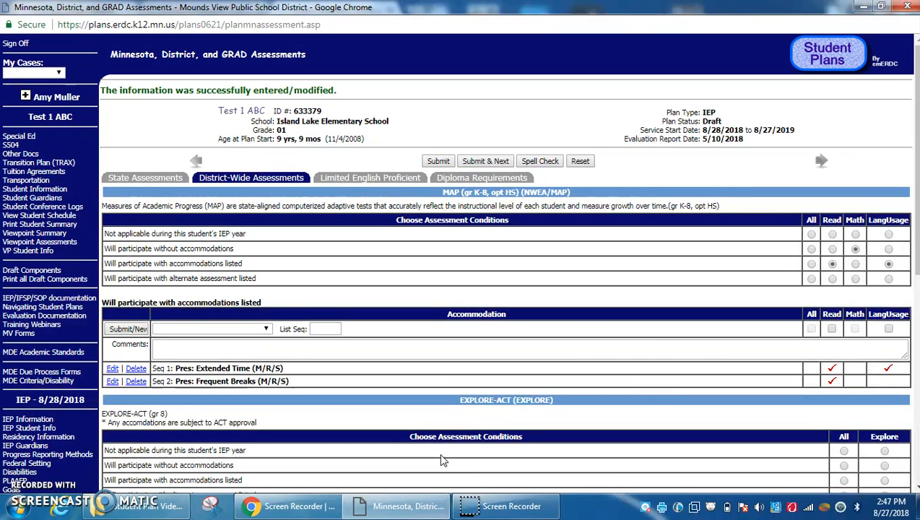
- Go through the Limited English Proficient section and mark all GRAD diploma subjects "Not applicable during this student's IEP year"
left_click(370, 179)
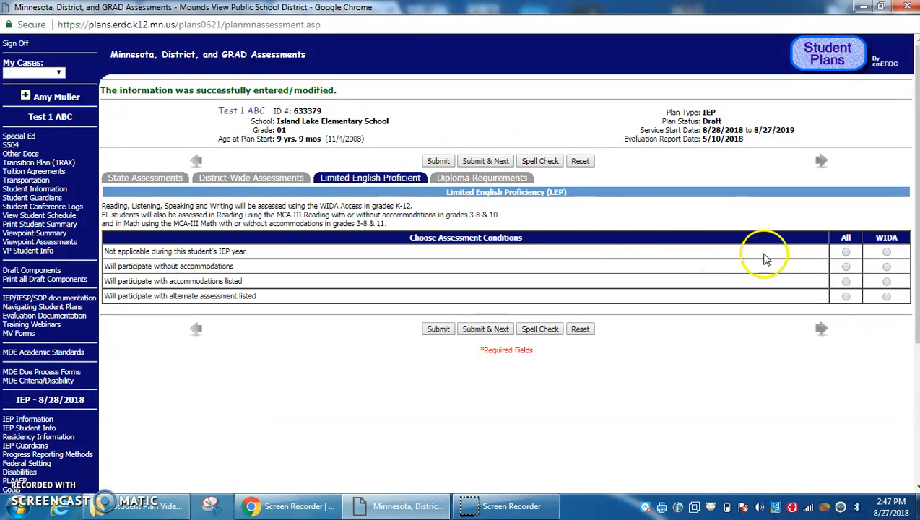
left_click(509, 178)
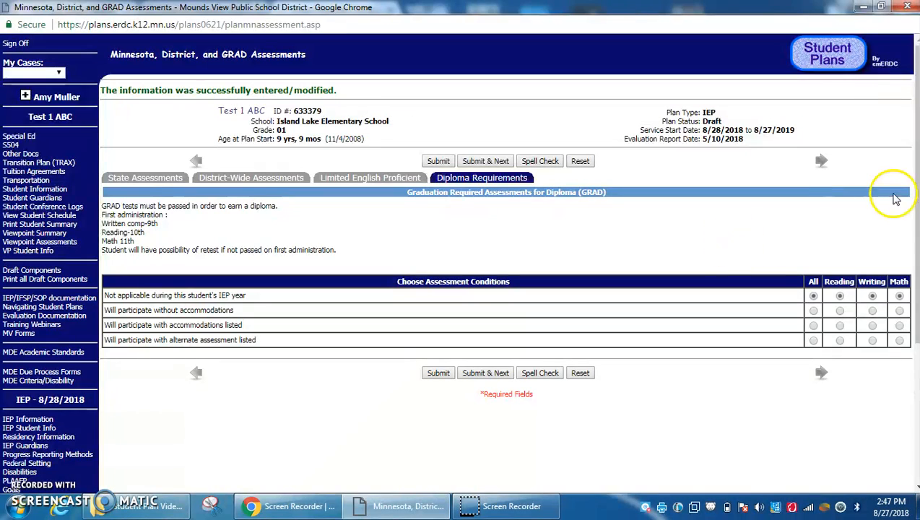
- Run the completeness check on the IEP and review the messages for each section
left_click_drag(915, 194, 902, 353)
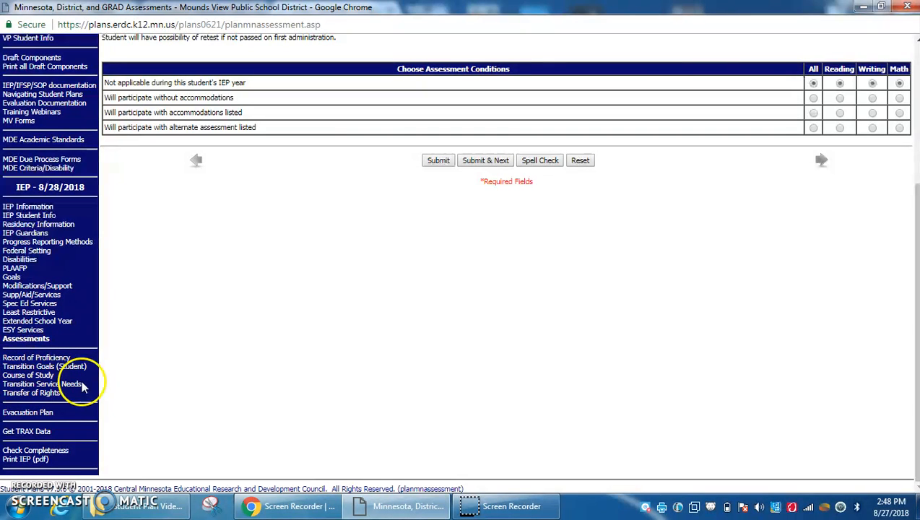
left_click(64, 452)
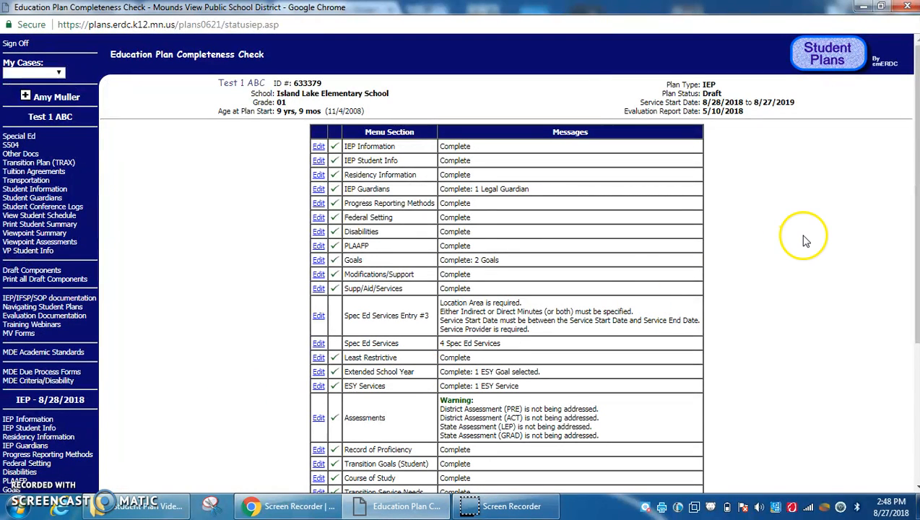
left_click_drag(916, 152, 914, 208)
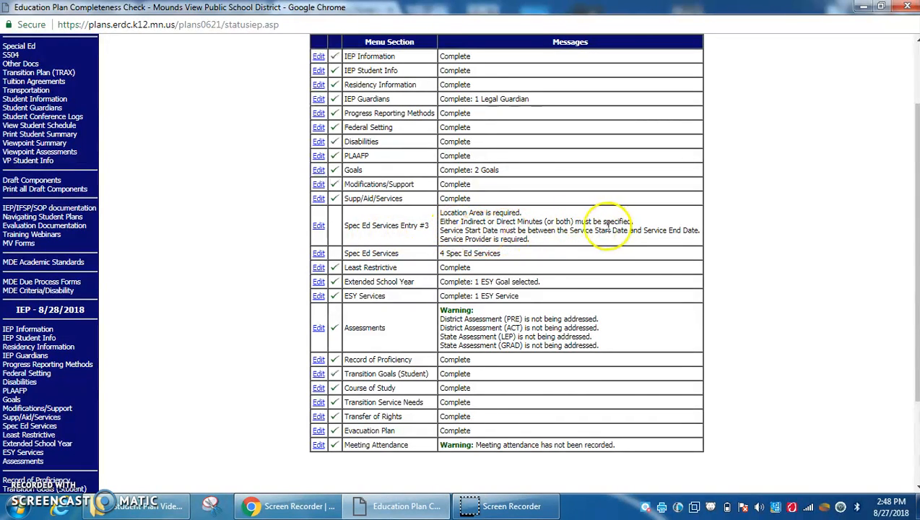
- Open Spec Ed Services Entry #3 for editing, set indirect and direct minutes per session to 5 each, and try to submit
left_click(319, 226)
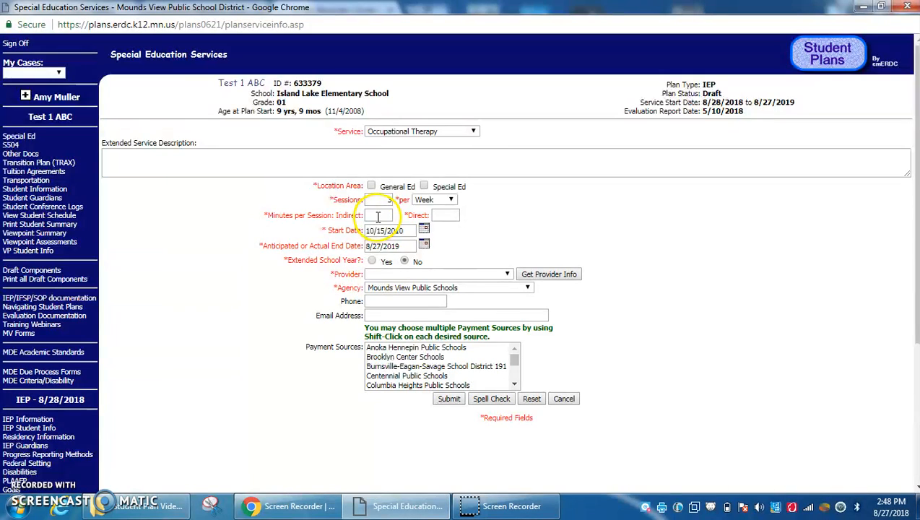
left_click(378, 216)
type("5")
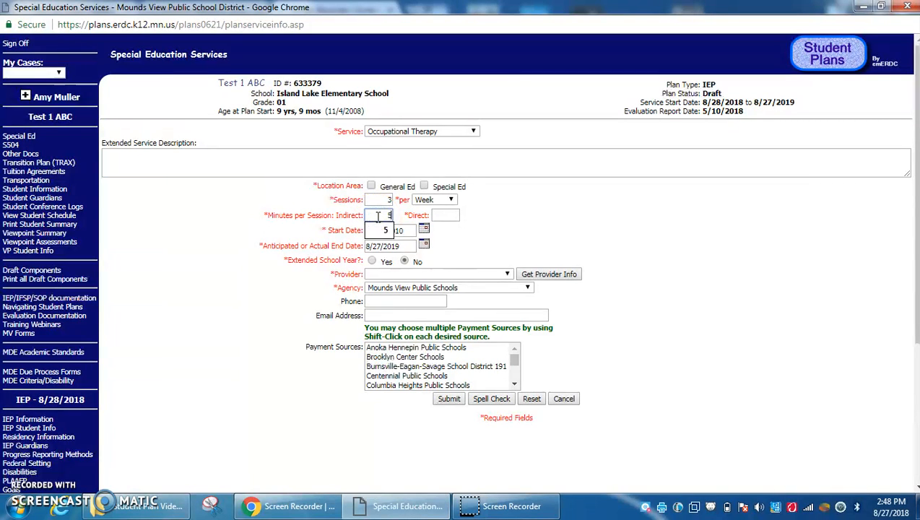
left_click(441, 216)
type("5")
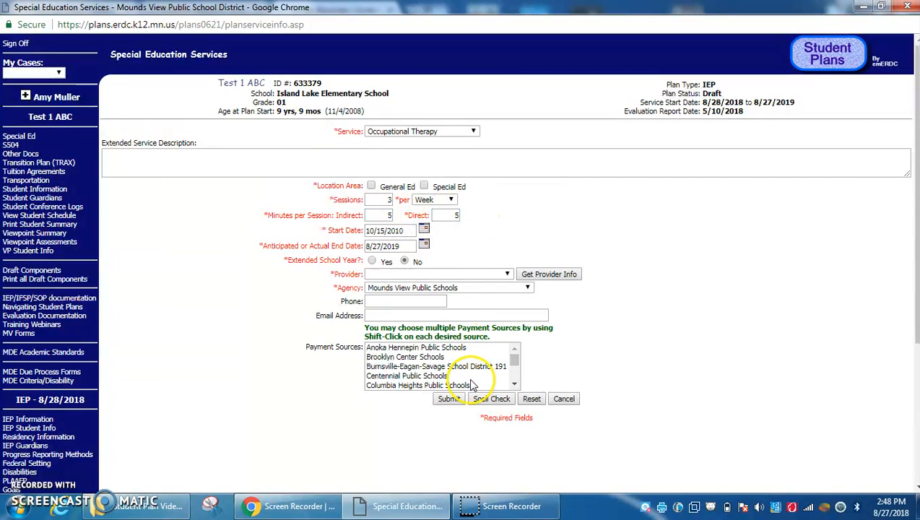
left_click(448, 399)
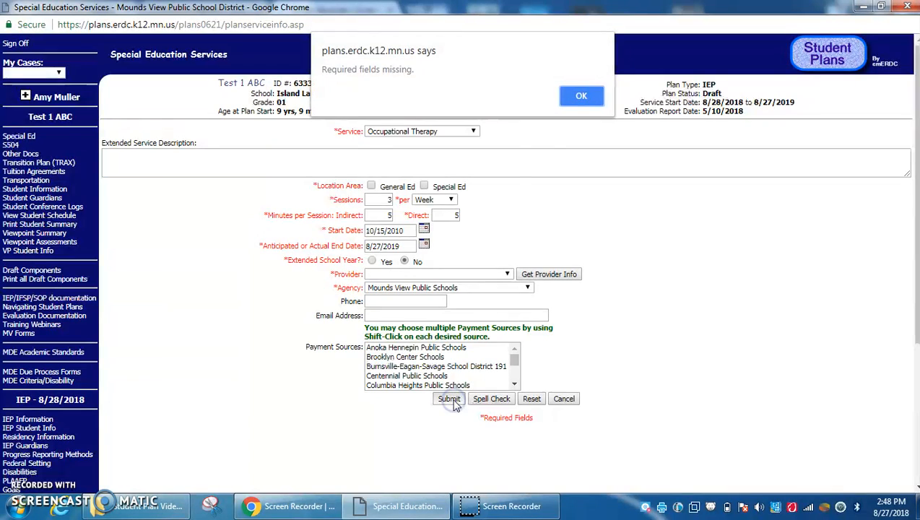
left_click(574, 98)
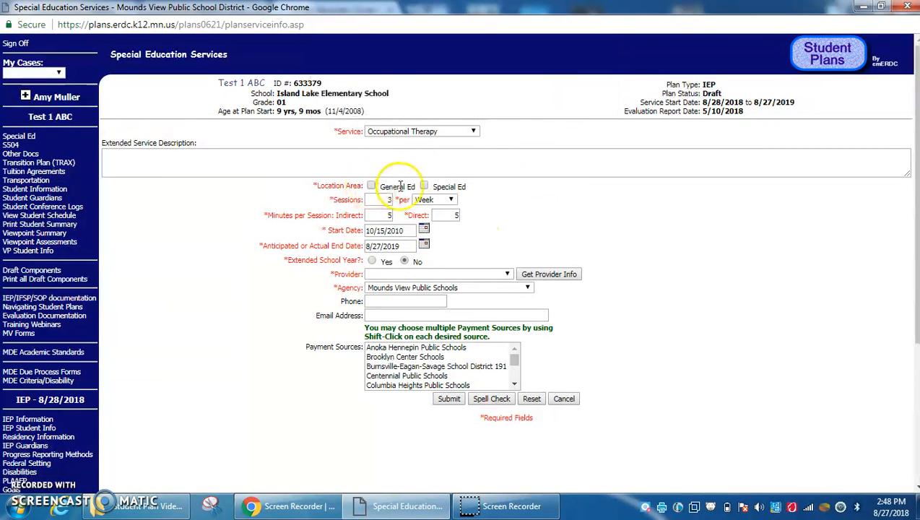
- Set the Occupational Therapy service's location area to Special Ed, choose a provider, and try submitting it again
left_click(424, 187)
left_click(487, 275)
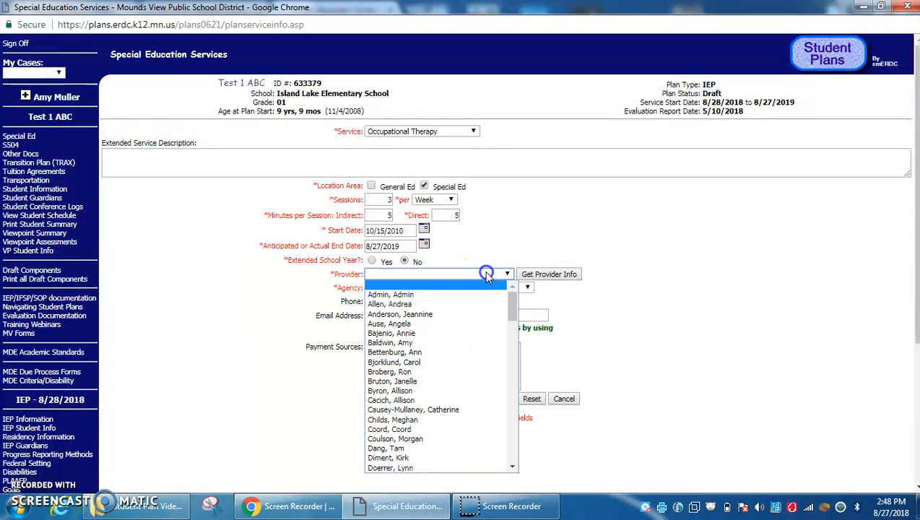
left_click(483, 304)
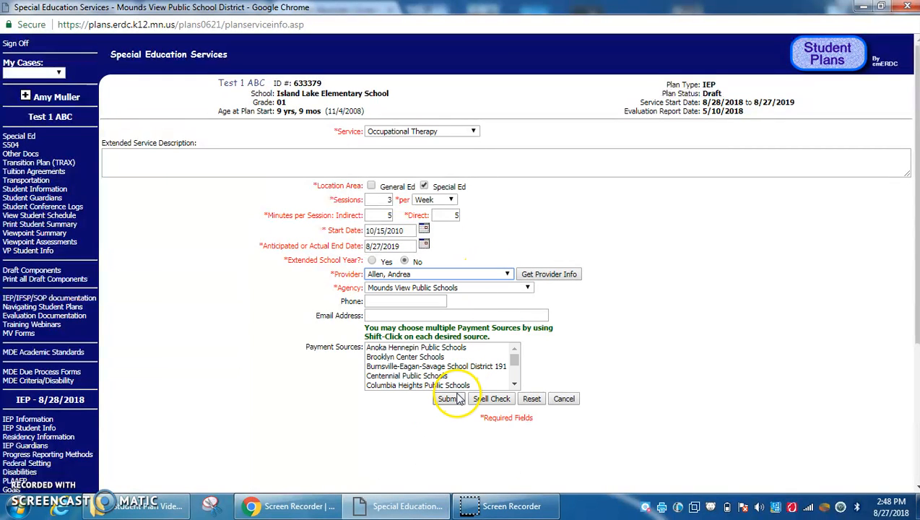
left_click(449, 399)
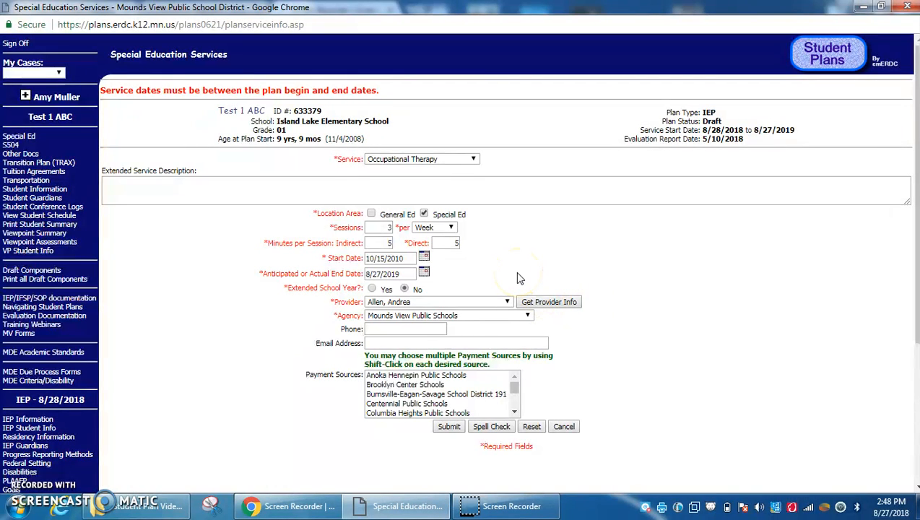
- Change the Occupational Therapy service's start date to 10/15/2018 and submit the service
left_click(424, 258)
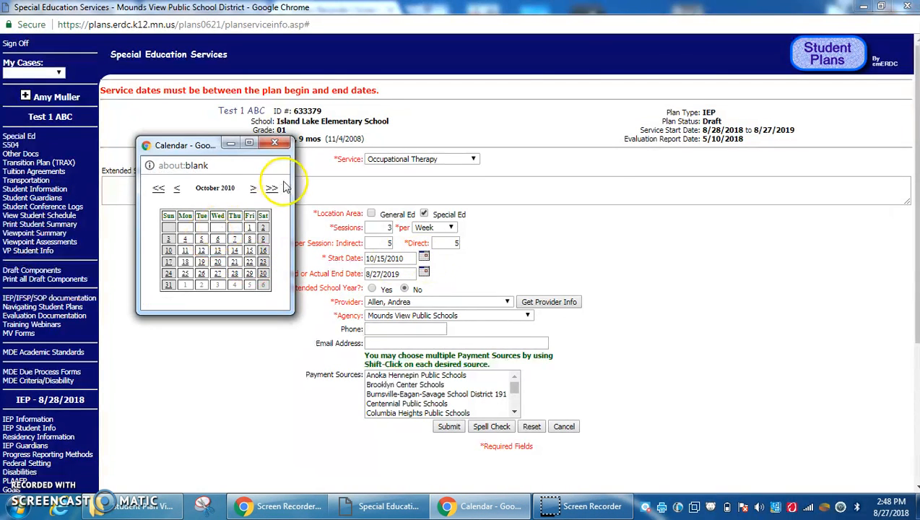
left_click(407, 262)
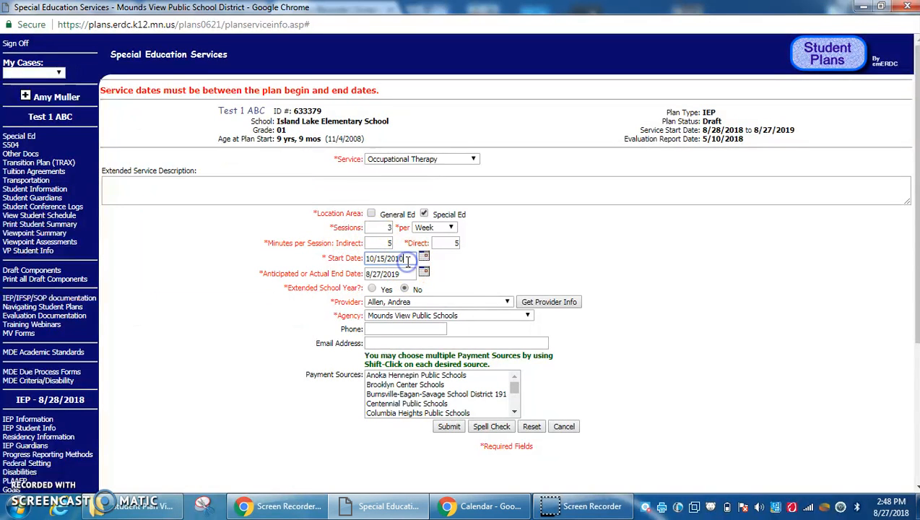
left_click(461, 430)
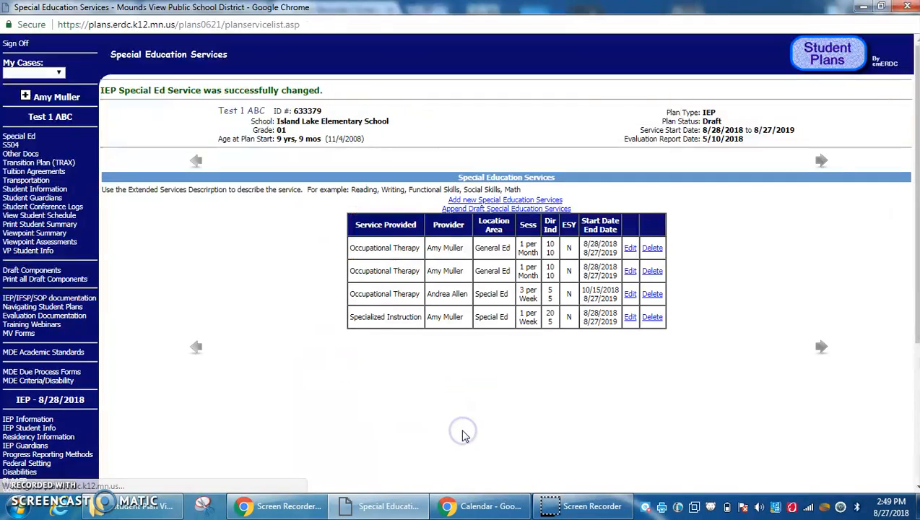
- Rerun the IEP completeness check and review the section messages and remaining warnings
left_click_drag(913, 211, 914, 354)
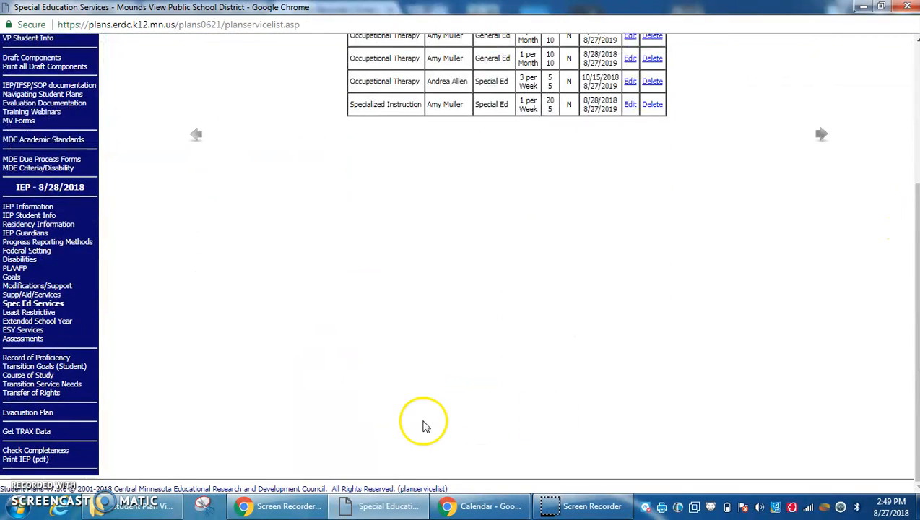
left_click(61, 451)
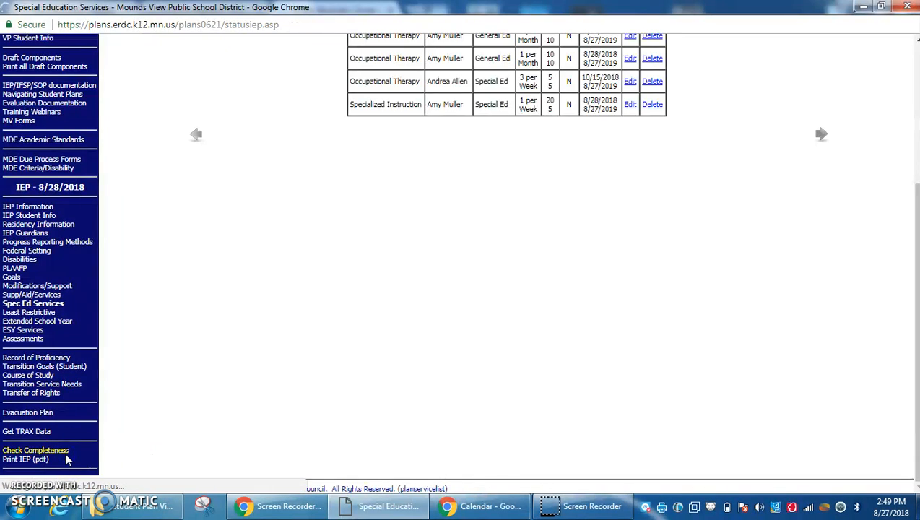
left_click_drag(914, 137, 914, 217)
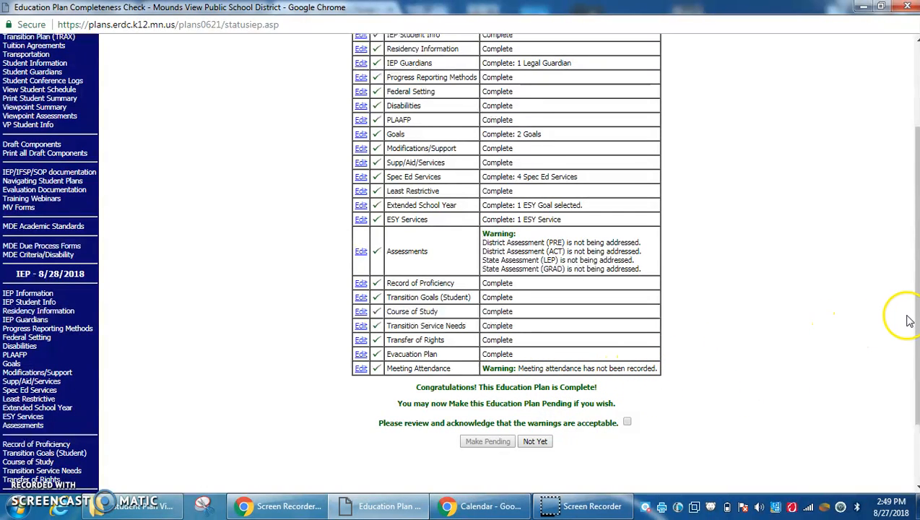
- Acknowledge that the plan's warnings are acceptable and make the education plan pending
left_click_drag(912, 315, 911, 374)
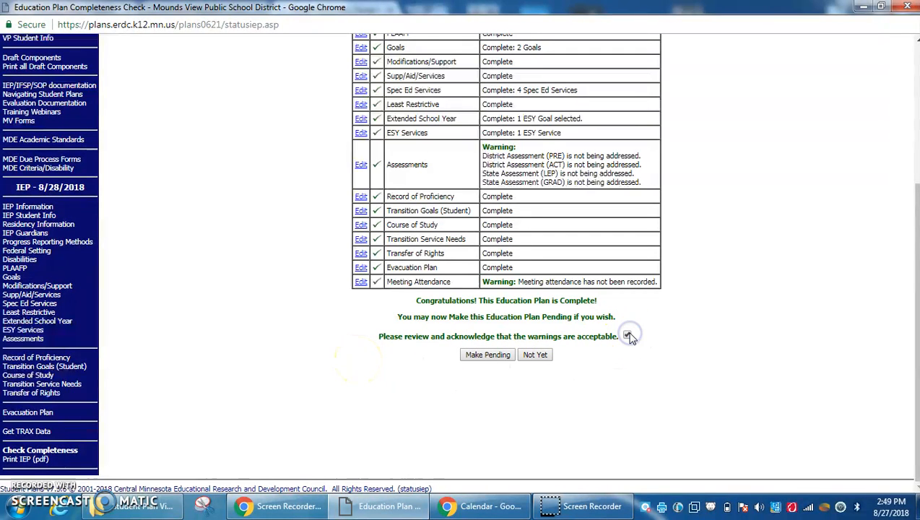
left_click(496, 356)
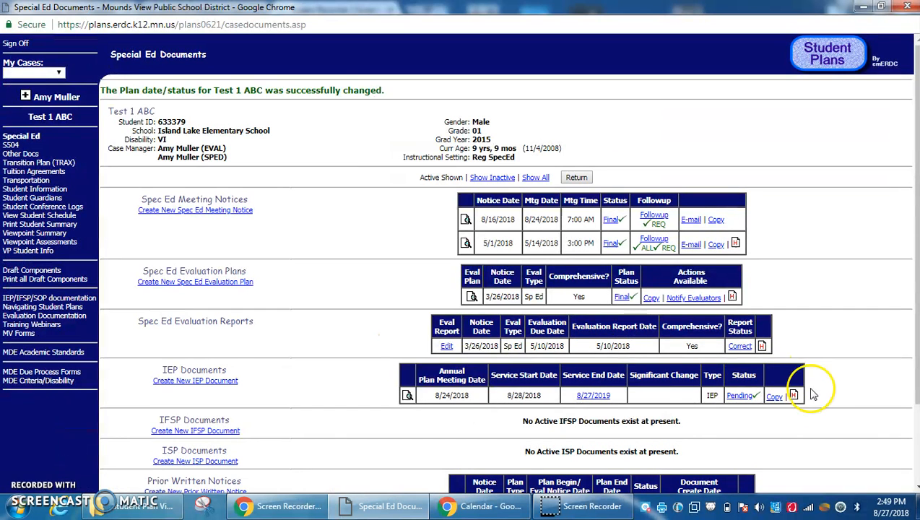
- View the pending IEP as a PDF, close it, and look over the student's Special Ed documents list
left_click(407, 395)
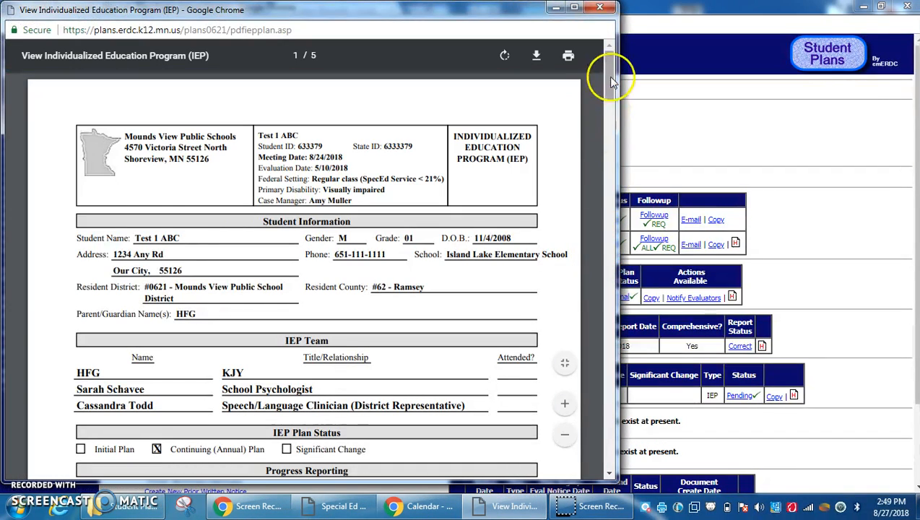
left_click_drag(613, 59, 626, 72)
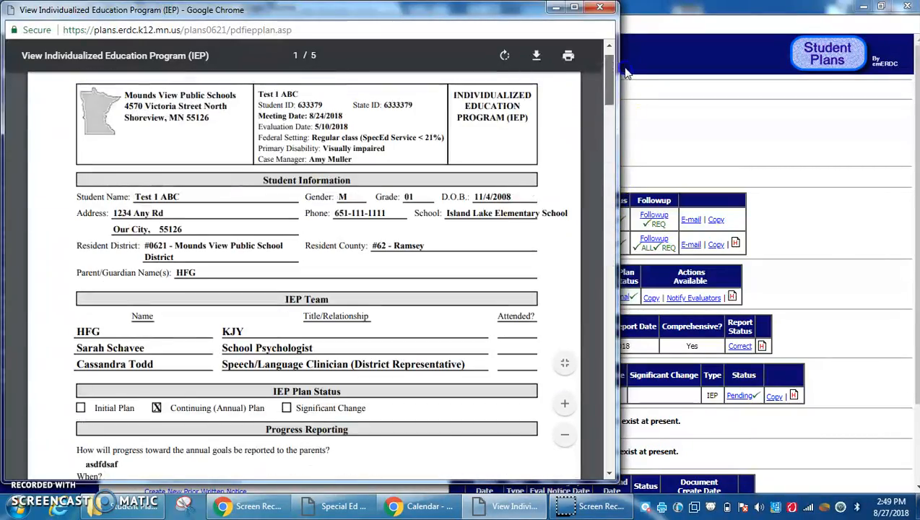
left_click(601, 9)
left_click_drag(914, 186, 913, 272)
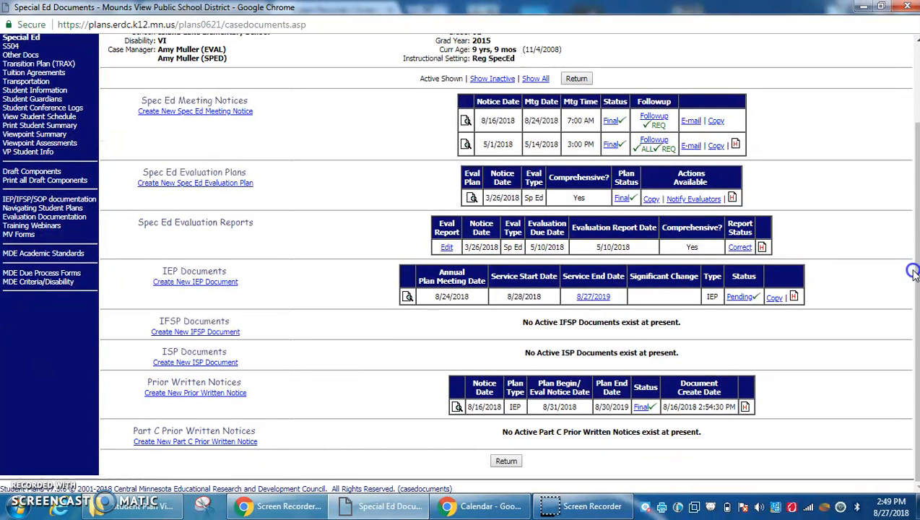